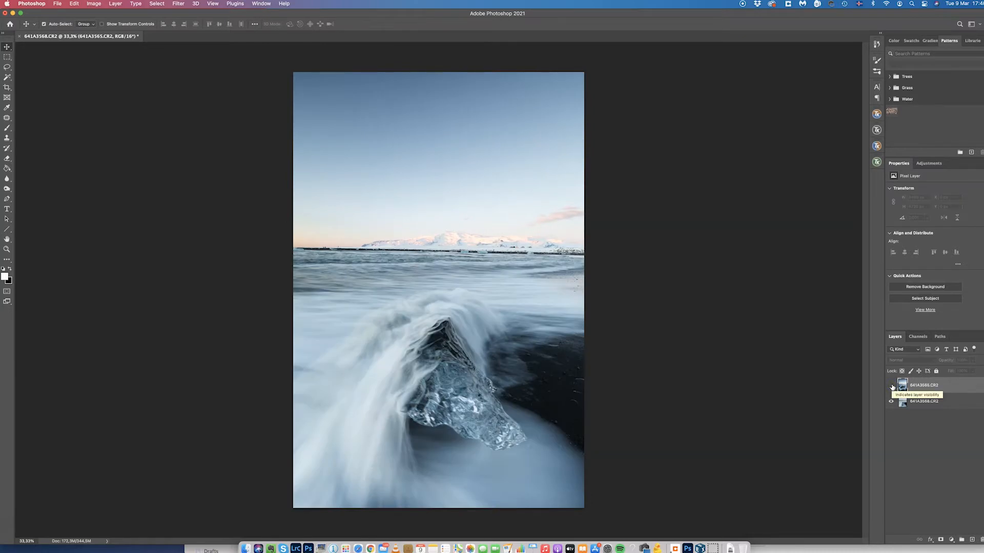
Step: Toggle the visibility of layer 641A3565.CR2 to compare the two wave exposures
{"action": "left_click", "coordinate": [891, 386]}
{"action": "left_click", "coordinate": [891, 386]}
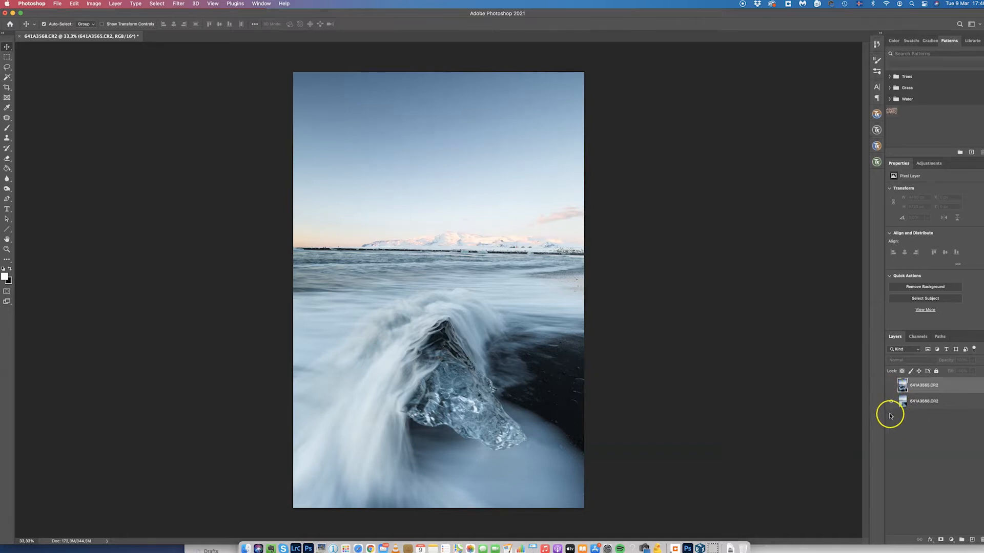
{"action": "left_click", "coordinate": [891, 388]}
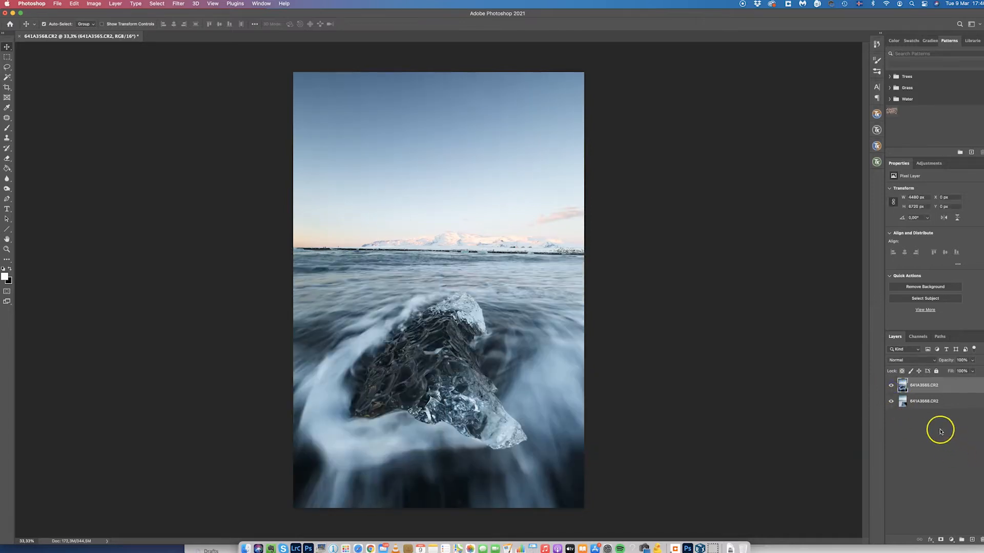
Step: Select both photo layers and auto-align them using the Auto projection
{"action": "left_click", "coordinate": [936, 400], "text": "shift"}
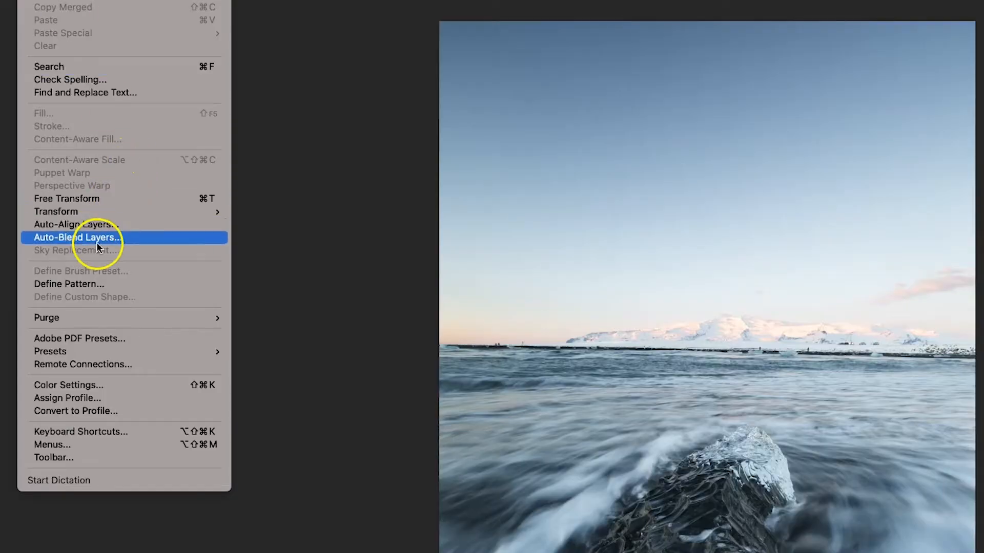
{"action": "left_click", "coordinate": [108, 224]}
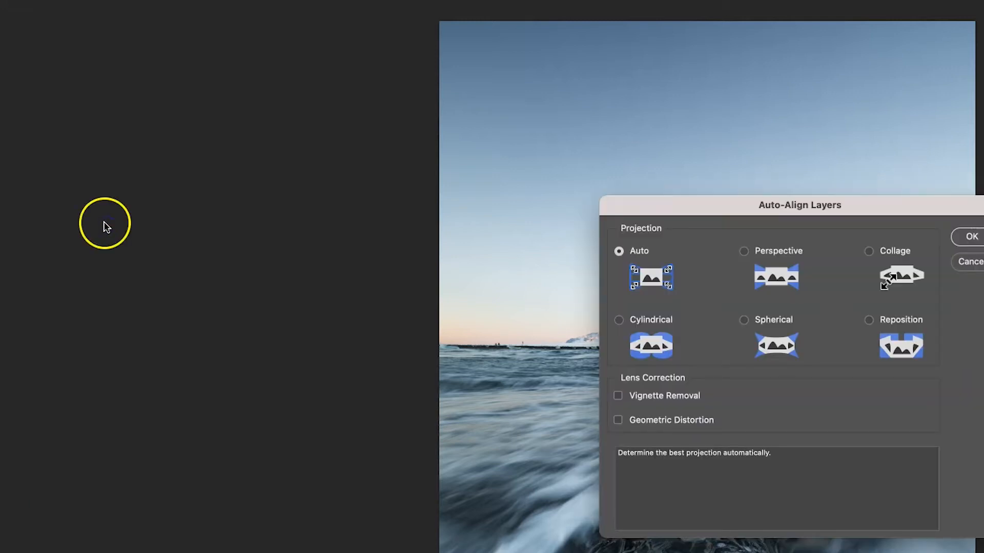
{"action": "left_click", "coordinate": [971, 238]}
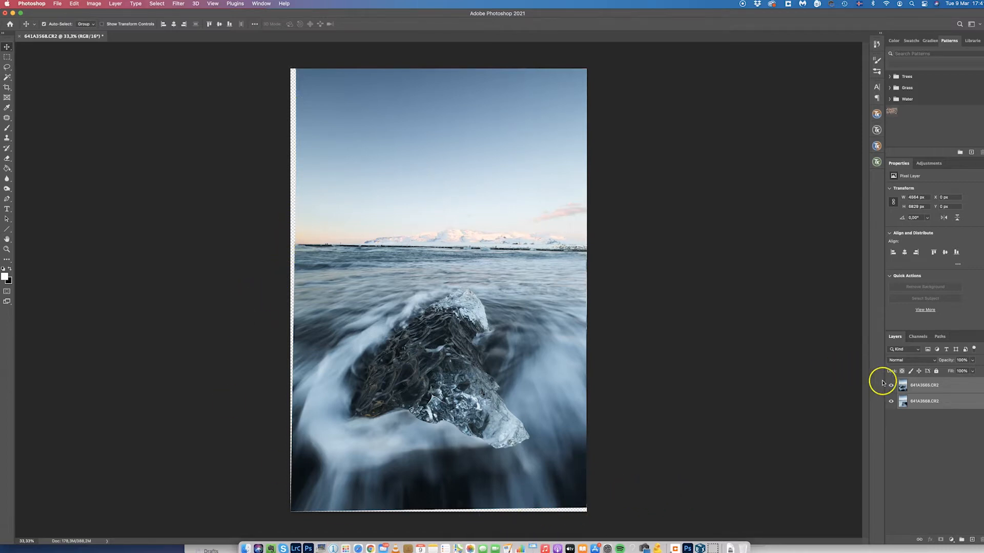
Step: Compare the two aligned layers by toggling the visibility of layer 641A3565.CR2
{"action": "left_click", "coordinate": [912, 427]}
{"action": "left_click", "coordinate": [910, 407]}
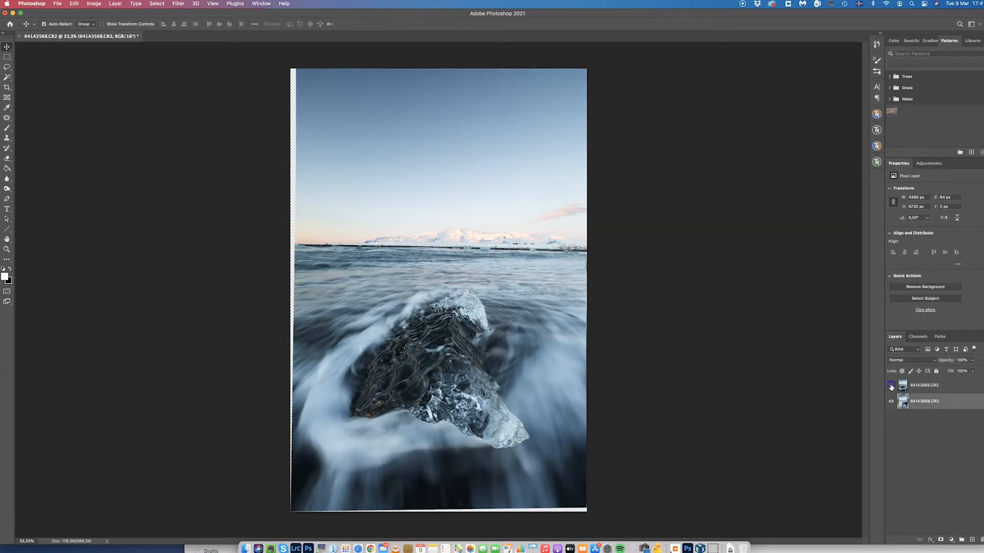
{"action": "left_click", "coordinate": [890, 386]}
{"action": "left_click", "coordinate": [891, 386]}
{"action": "left_click", "coordinate": [891, 386]}
{"action": "left_click", "coordinate": [890, 386]}
{"action": "left_click", "coordinate": [891, 386]}
{"action": "left_click", "coordinate": [890, 385]}
{"action": "left_click", "coordinate": [921, 385]}
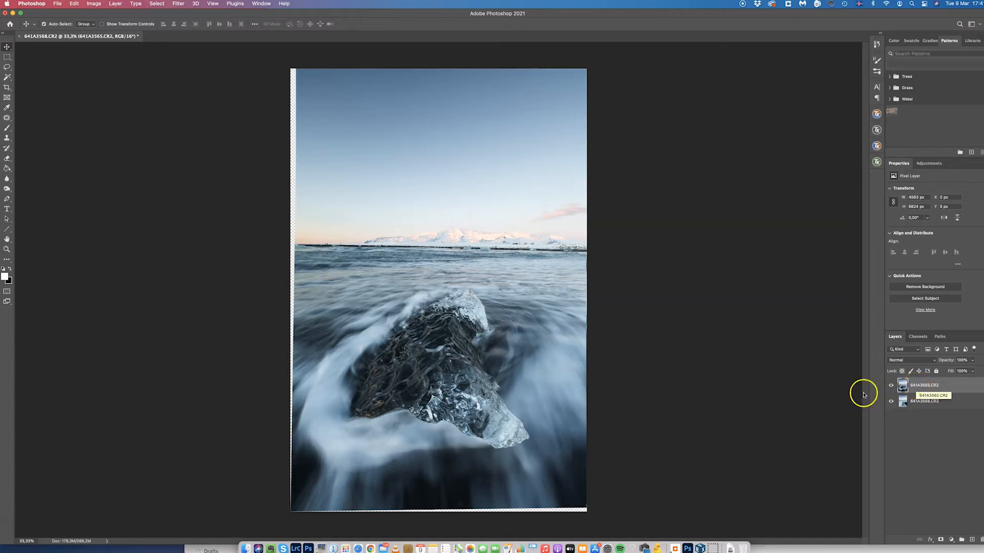
{"action": "left_click", "coordinate": [889, 386]}
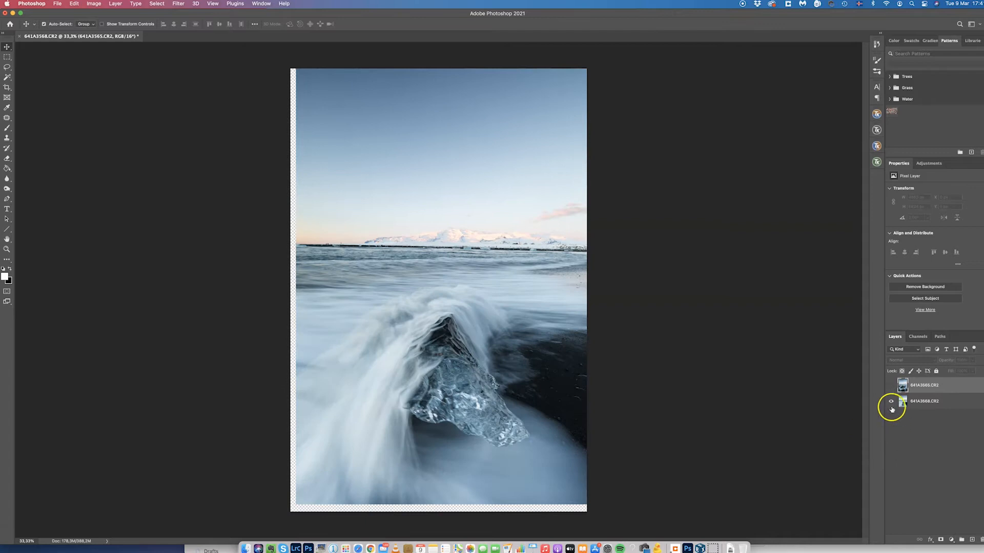
{"action": "left_click", "coordinate": [922, 403]}
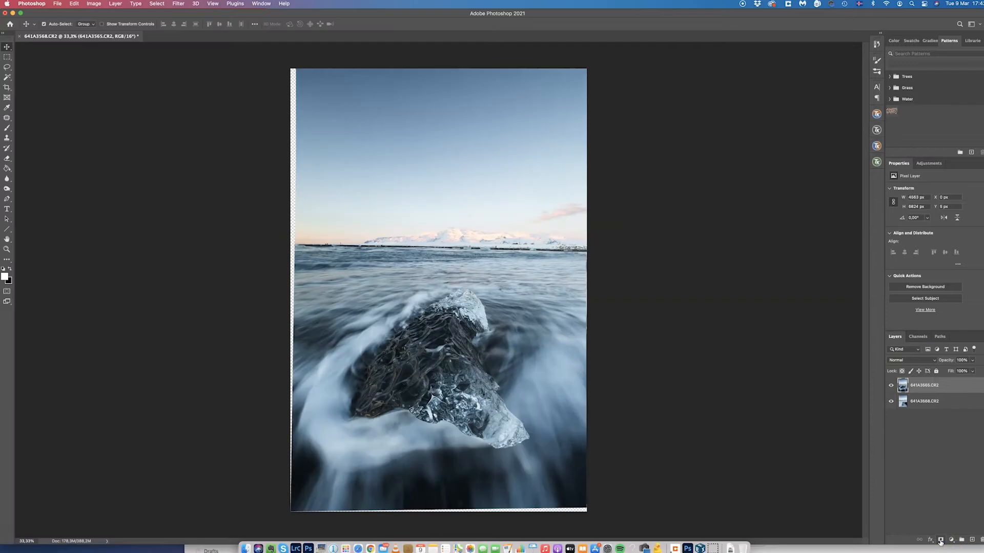
Step: Add a layer mask to layer 641A3565.CR2 and invert it to black
{"action": "left_click", "coordinate": [940, 541]}
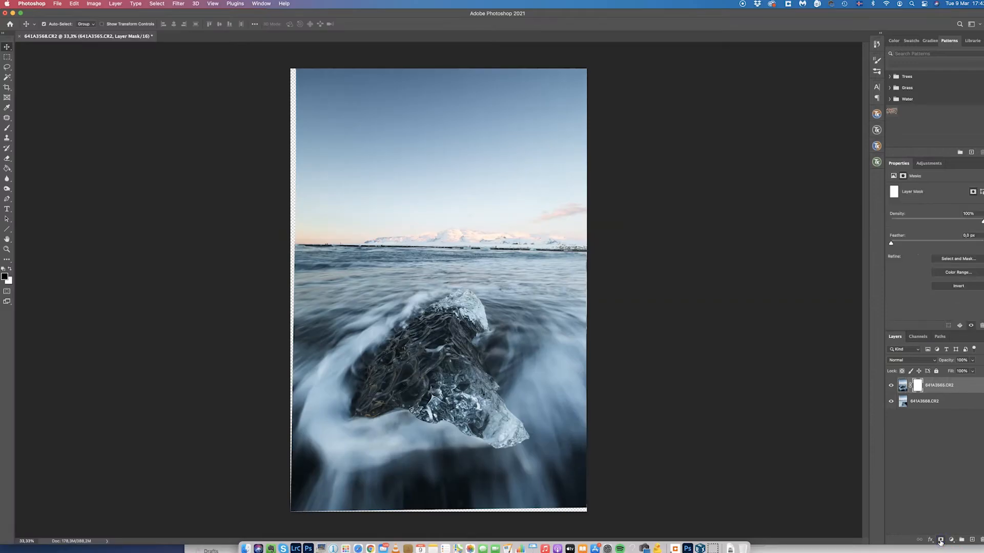
{"action": "left_click", "coordinate": [940, 543]}
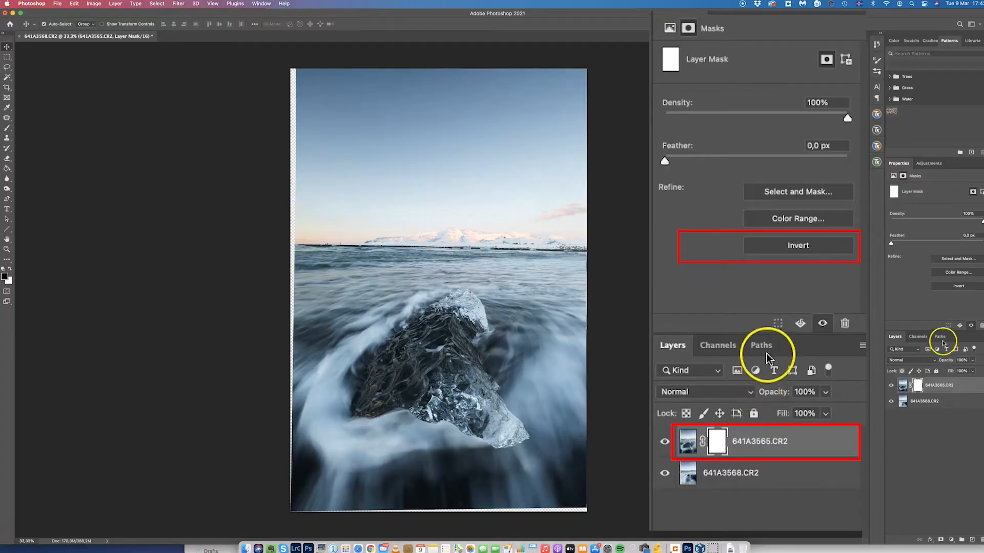
{"action": "left_click", "coordinate": [799, 247]}
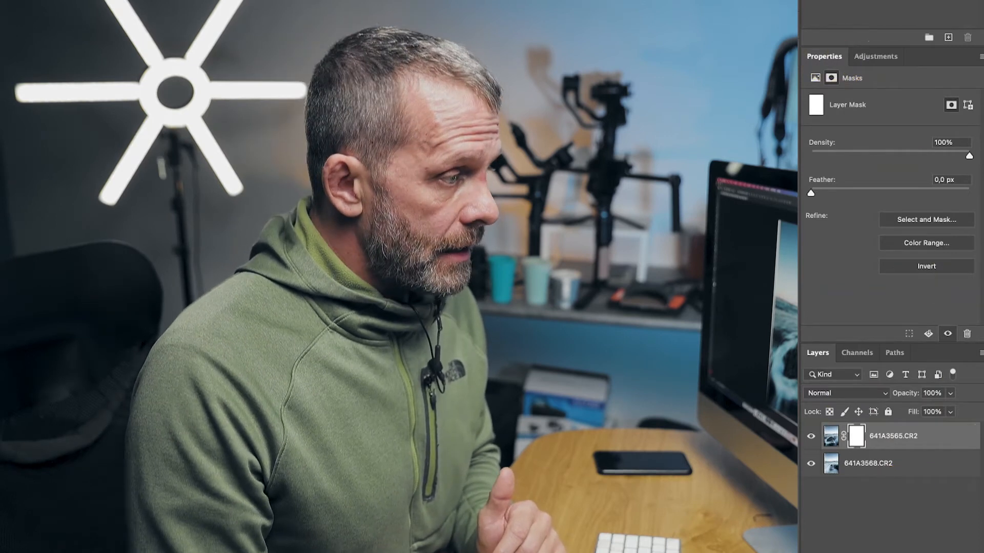
{"action": "left_click", "coordinate": [926, 268]}
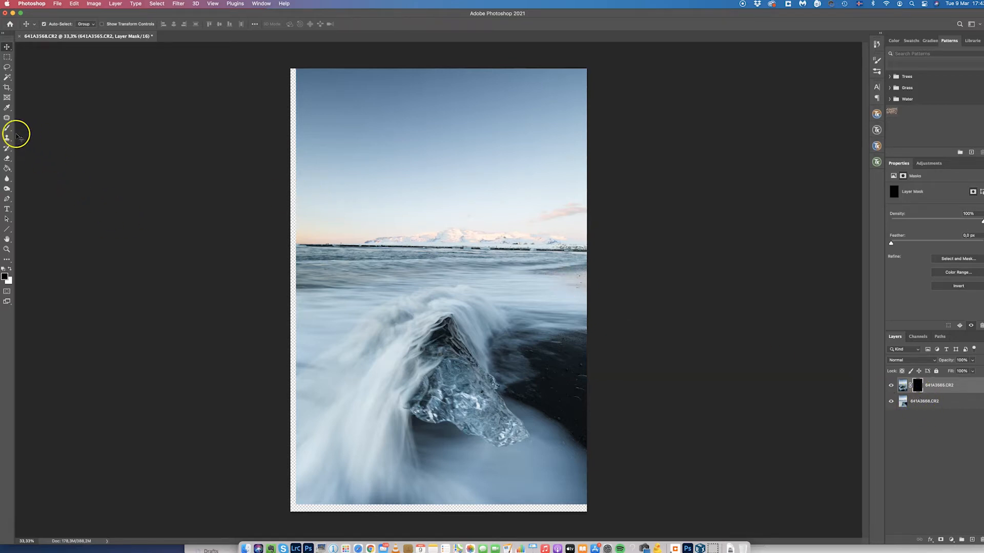
Step: Try painting white on the mask over the ice and foreground water with a large soft brush, and refill the mask with black
{"action": "left_click", "coordinate": [7, 128]}
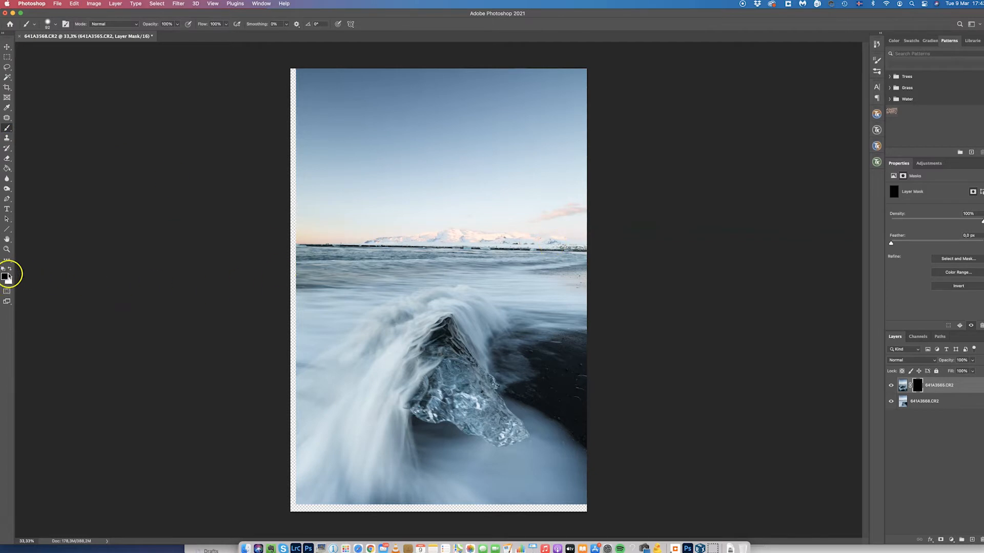
{"action": "left_click", "coordinate": [11, 271]}
{"action": "right_click", "coordinate": [387, 319]}
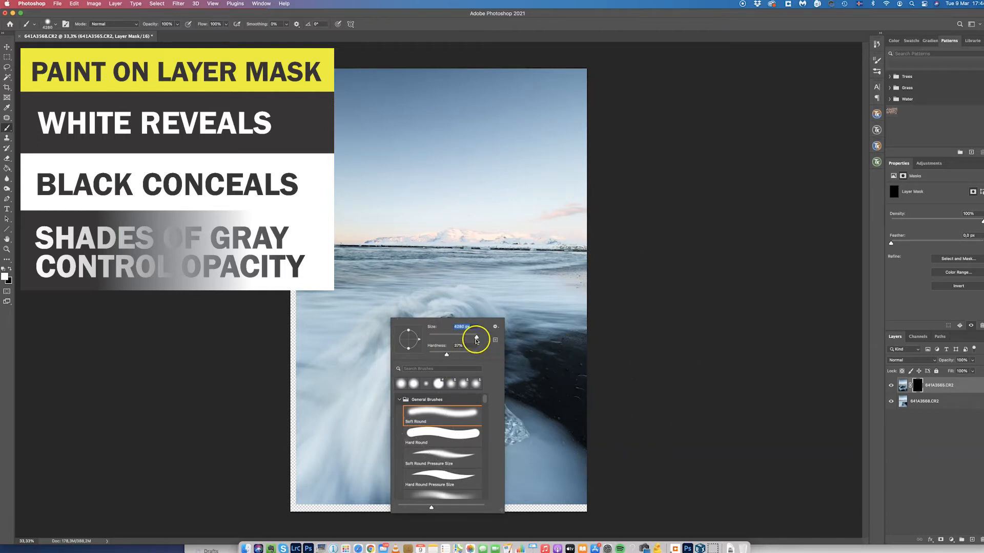
{"action": "left_click", "coordinate": [537, 13]}
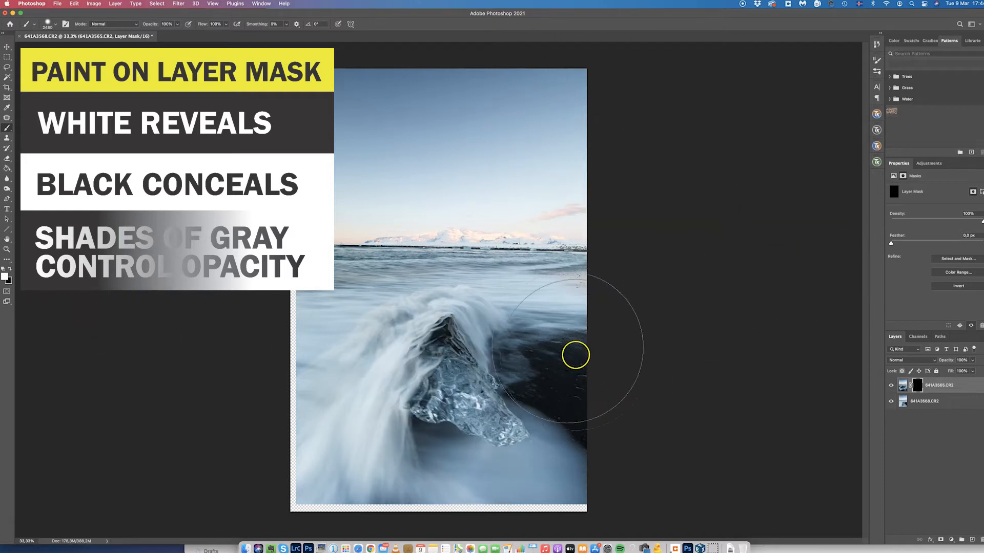
{"action": "mouse_move", "coordinate": [505, 299]}
{"action": "left_mouse_down"}
{"action": "mouse_move", "coordinate": [481, 376]}
{"action": "mouse_move", "coordinate": [476, 451]}
{"action": "mouse_move", "coordinate": [464, 368]}
{"action": "mouse_move", "coordinate": [472, 343]}
{"action": "mouse_move", "coordinate": [441, 482]}
{"action": "mouse_move", "coordinate": [424, 389]}
{"action": "mouse_move", "coordinate": [378, 340]}
{"action": "mouse_move", "coordinate": [371, 458]}
{"action": "mouse_move", "coordinate": [368, 367]}
{"action": "left_mouse_up"}
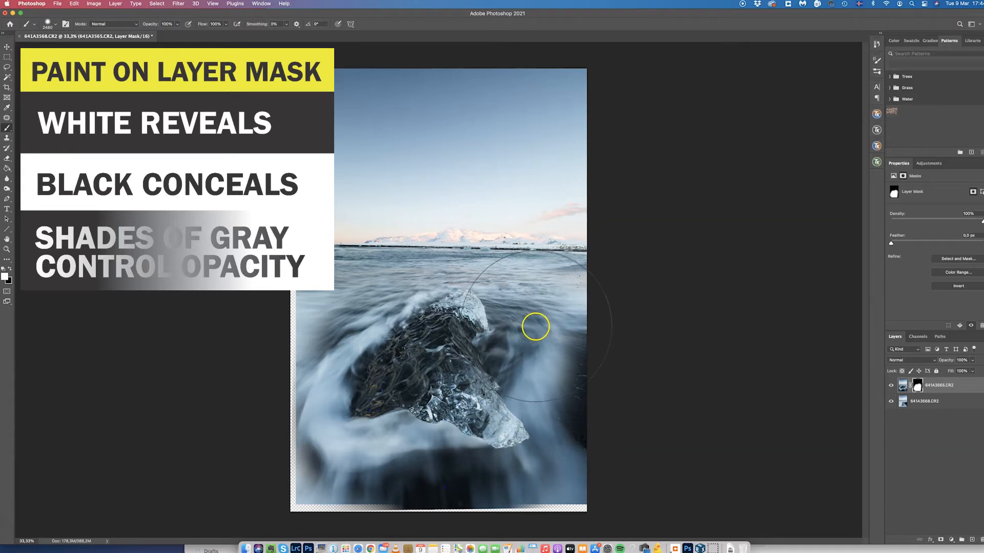
{"action": "key", "text": "super+BackSpace"}
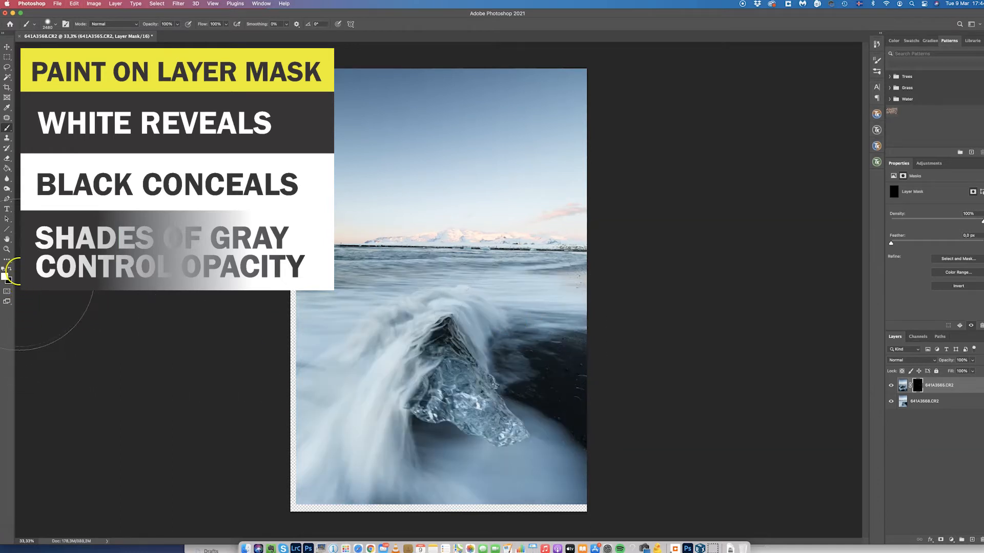
Step: Try painting over the ice on the mask with the foreground color set to gray #919191
{"action": "left_click", "coordinate": [6, 278]}
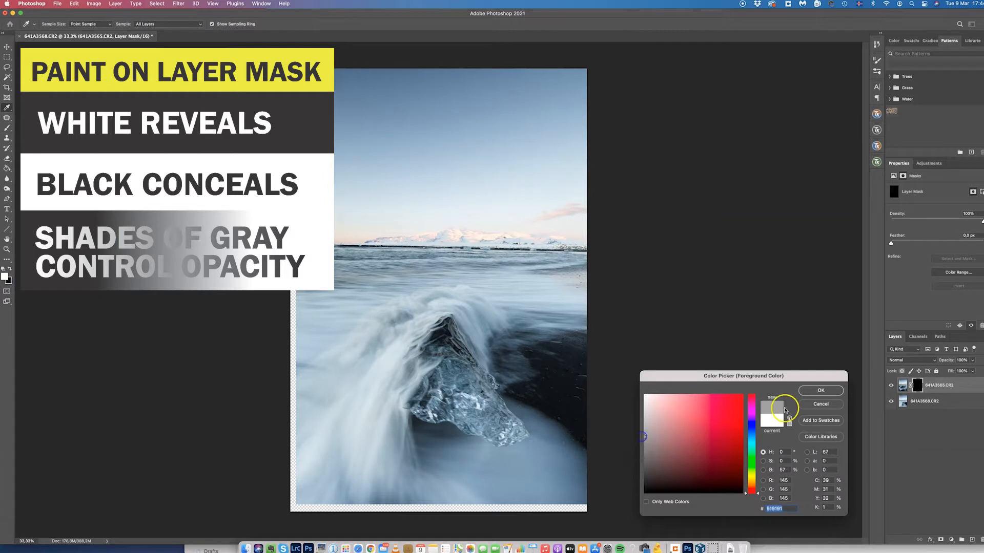
{"action": "left_click", "coordinate": [807, 396]}
{"action": "key", "text": "b"}
{"action": "mouse_move", "coordinate": [463, 353]}
{"action": "left_mouse_down"}
{"action": "mouse_move", "coordinate": [462, 430]}
{"action": "mouse_move", "coordinate": [445, 456]}
{"action": "mouse_move", "coordinate": [436, 405]}
{"action": "left_mouse_up"}
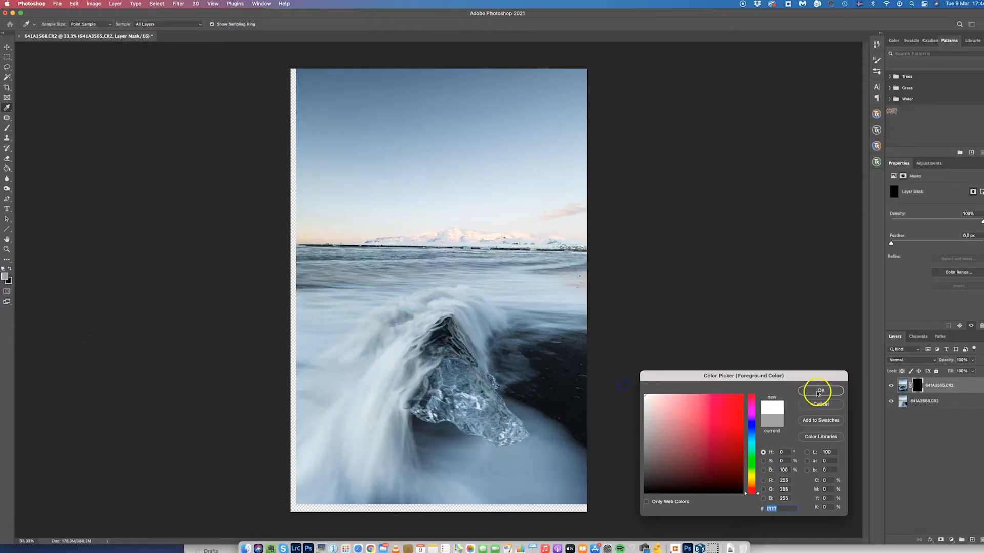
Step: Set the foreground to white and paint on the mask with a large soft brush to reveal the water over the black sand
{"action": "left_click", "coordinate": [819, 392]}
{"action": "key", "text": "b"}
{"action": "right_click", "coordinate": [472, 253]}
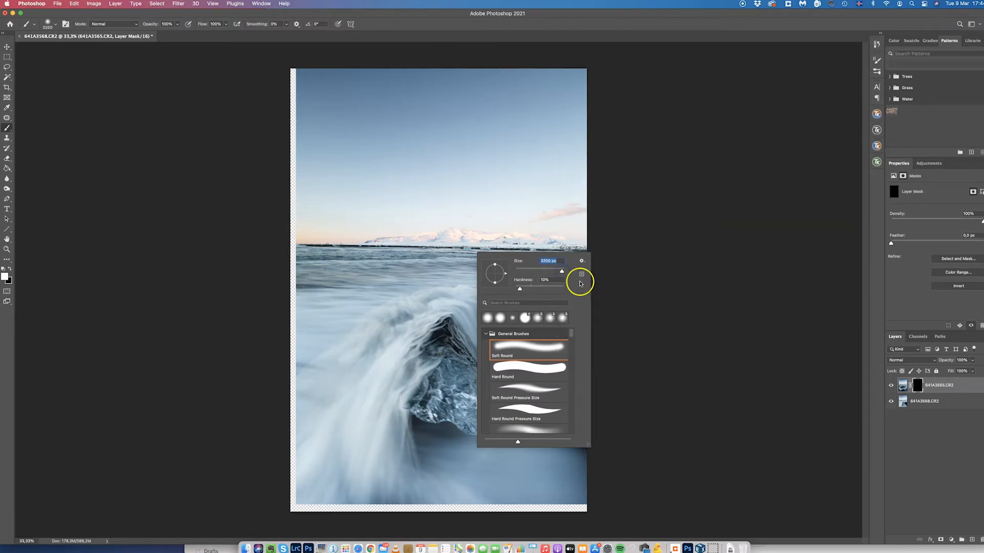
{"action": "left_click_drag", "start_coordinate": [561, 273], "coordinate": [558, 272]}
{"action": "left_click_drag", "start_coordinate": [653, 261], "coordinate": [652, 261]}
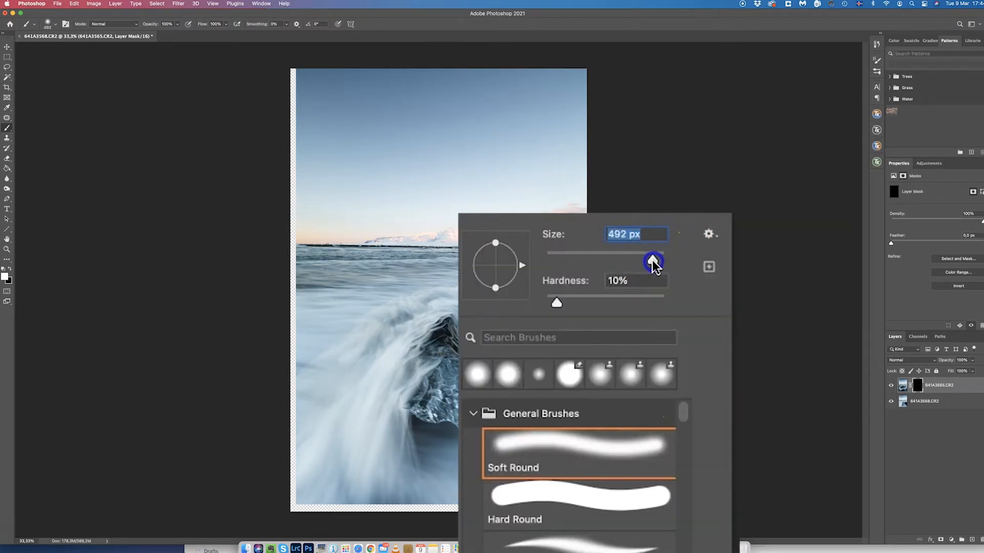
{"action": "left_click", "coordinate": [530, 29]}
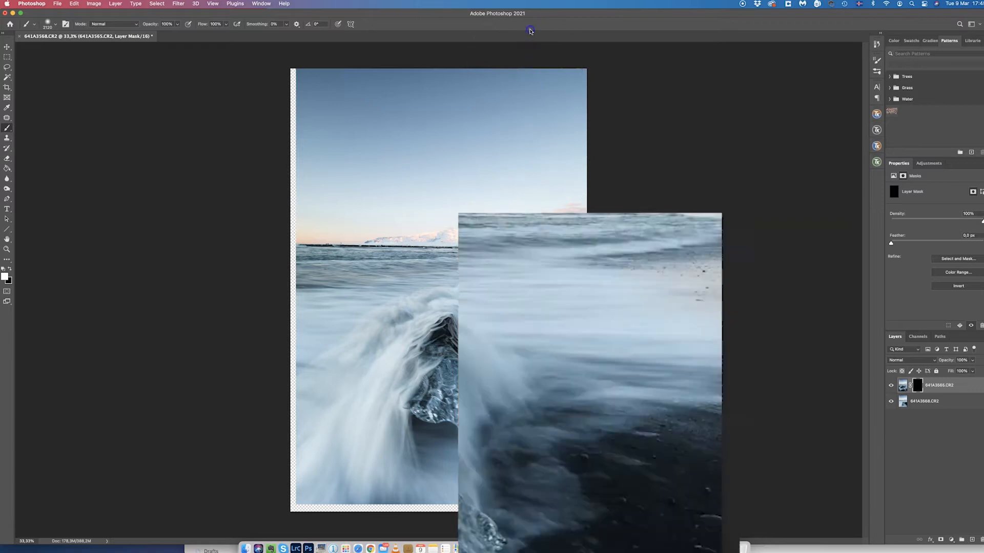
{"action": "mouse_move", "coordinate": [603, 318]}
{"action": "left_mouse_down"}
{"action": "mouse_move", "coordinate": [580, 332]}
{"action": "mouse_move", "coordinate": [607, 362]}
{"action": "mouse_move", "coordinate": [605, 344]}
{"action": "mouse_move", "coordinate": [588, 354]}
{"action": "mouse_move", "coordinate": [593, 364]}
{"action": "mouse_move", "coordinate": [567, 347]}
{"action": "mouse_move", "coordinate": [576, 338]}
{"action": "mouse_move", "coordinate": [567, 329]}
{"action": "mouse_move", "coordinate": [578, 374]}
{"action": "mouse_move", "coordinate": [616, 411]}
{"action": "mouse_move", "coordinate": [622, 478]}
{"action": "mouse_move", "coordinate": [613, 485]}
{"action": "mouse_move", "coordinate": [623, 461]}
{"action": "mouse_move", "coordinate": [723, 446]}
{"action": "mouse_move", "coordinate": [716, 422]}
{"action": "mouse_move", "coordinate": [725, 421]}
{"action": "mouse_move", "coordinate": [719, 429]}
{"action": "mouse_move", "coordinate": [618, 363]}
{"action": "mouse_move", "coordinate": [590, 365]}
{"action": "mouse_move", "coordinate": [612, 369]}
{"action": "left_mouse_up"}
{"action": "right_click", "coordinate": [613, 369]}
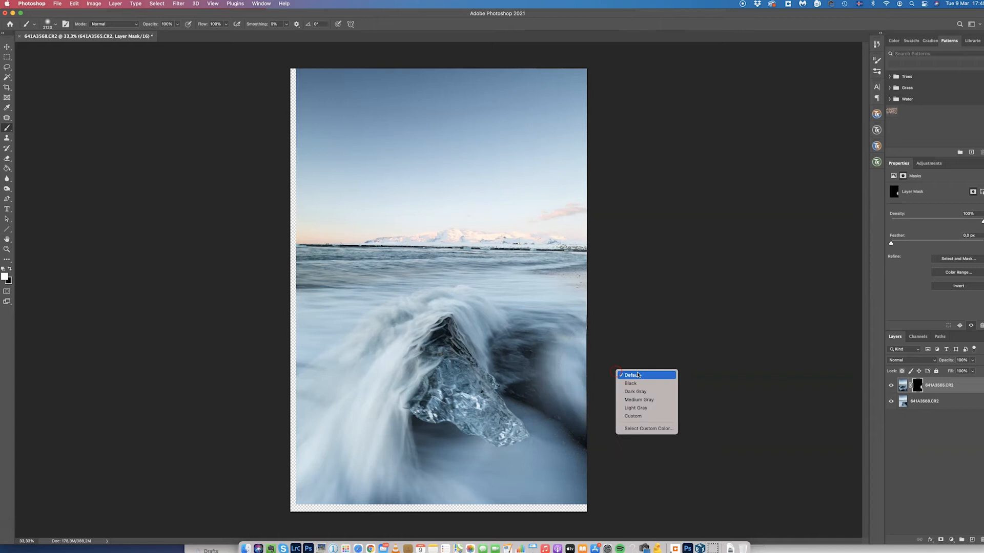
Step: Paint white on the mask with a smaller soft brush to extend the revealed water across the dark sand beside the ice
{"action": "right_click", "coordinate": [484, 283]}
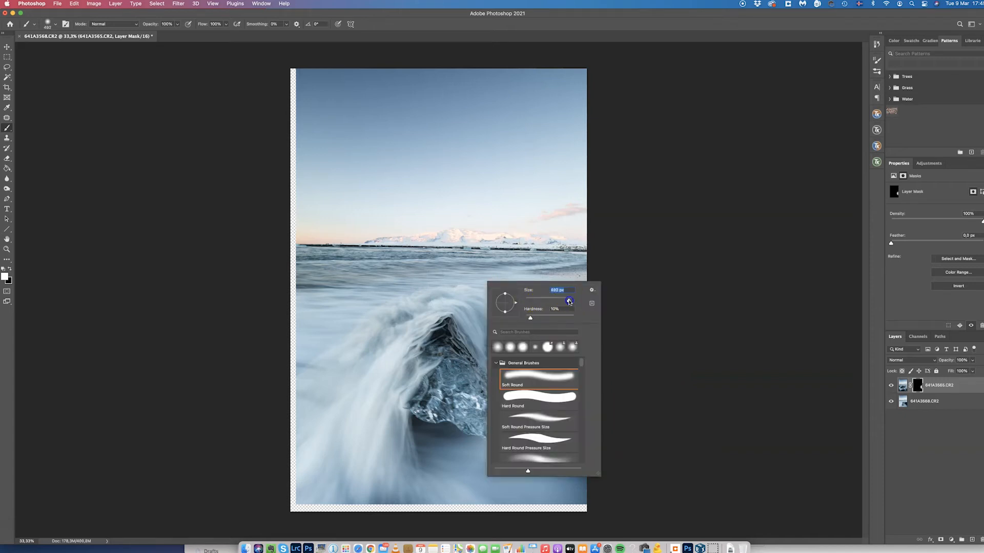
{"action": "key", "text": "Return"}
{"action": "key", "text": "z"}
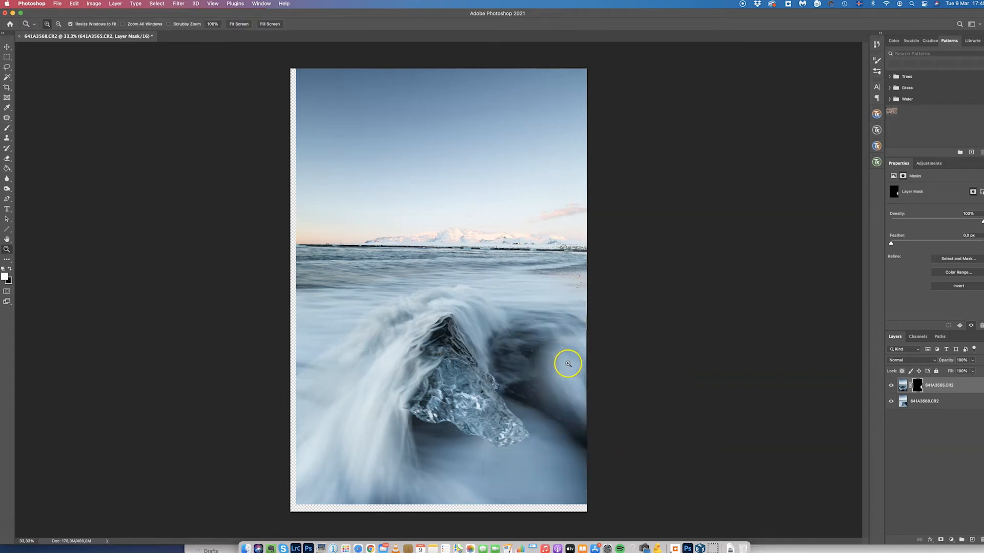
{"action": "left_click", "coordinate": [544, 374]}
{"action": "left_click", "coordinate": [540, 376]}
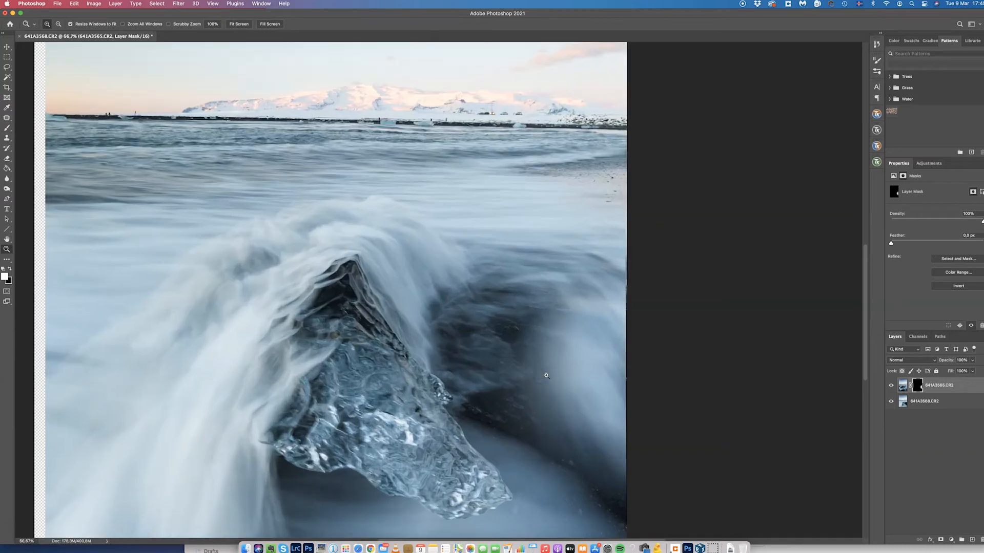
{"action": "key", "text": "b"}
{"action": "left_click_drag", "start_coordinate": [494, 339], "coordinate": [504, 334]}
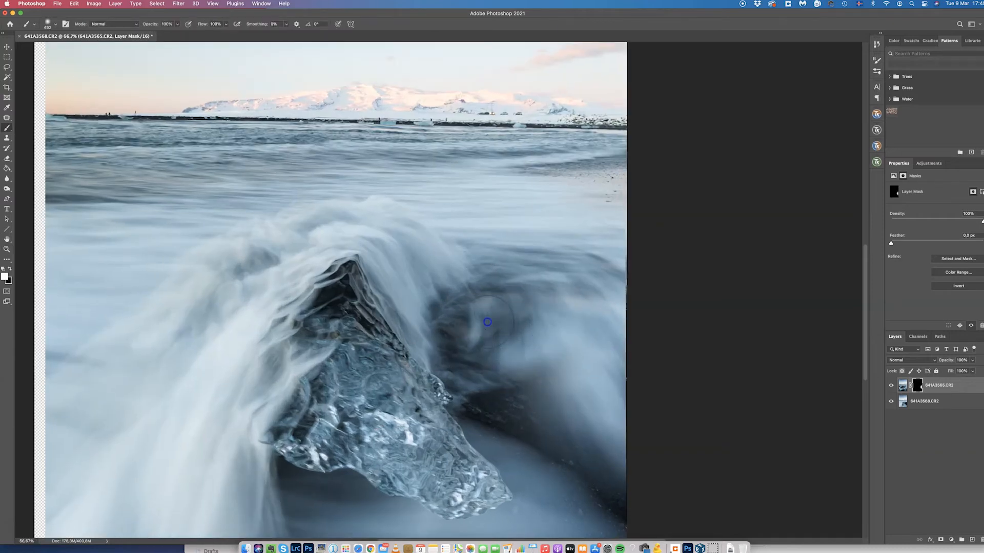
{"action": "mouse_move", "coordinate": [502, 300]}
{"action": "left_mouse_down"}
{"action": "mouse_move", "coordinate": [474, 316]}
{"action": "mouse_move", "coordinate": [483, 323]}
{"action": "mouse_move", "coordinate": [479, 350]}
{"action": "mouse_move", "coordinate": [516, 357]}
{"action": "mouse_move", "coordinate": [514, 393]}
{"action": "left_mouse_up"}
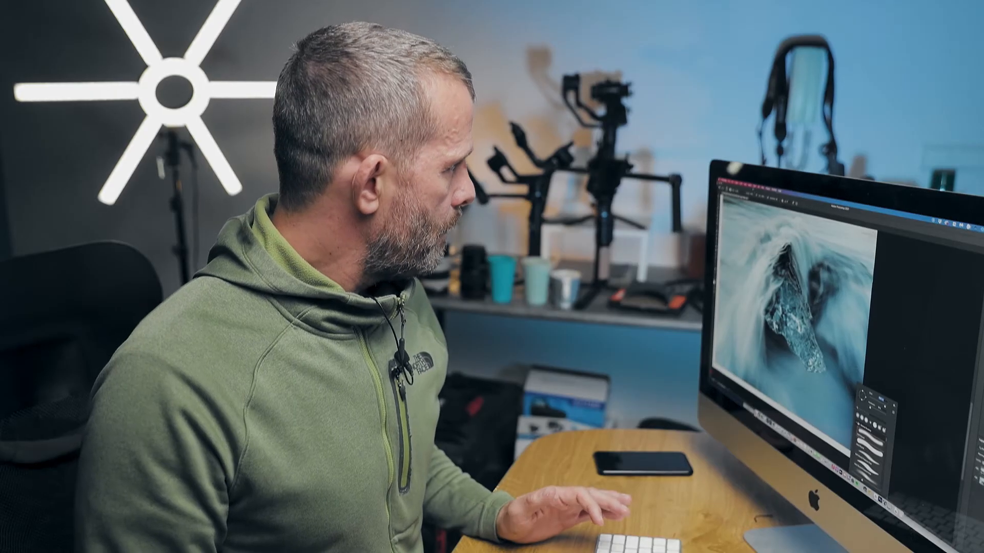
Step: Paint the mask beside the ice's lower tip with gray #aca7a7, and toward the image's bottom edge with white at 51% opacity
{"action": "key", "text": "Escape"}
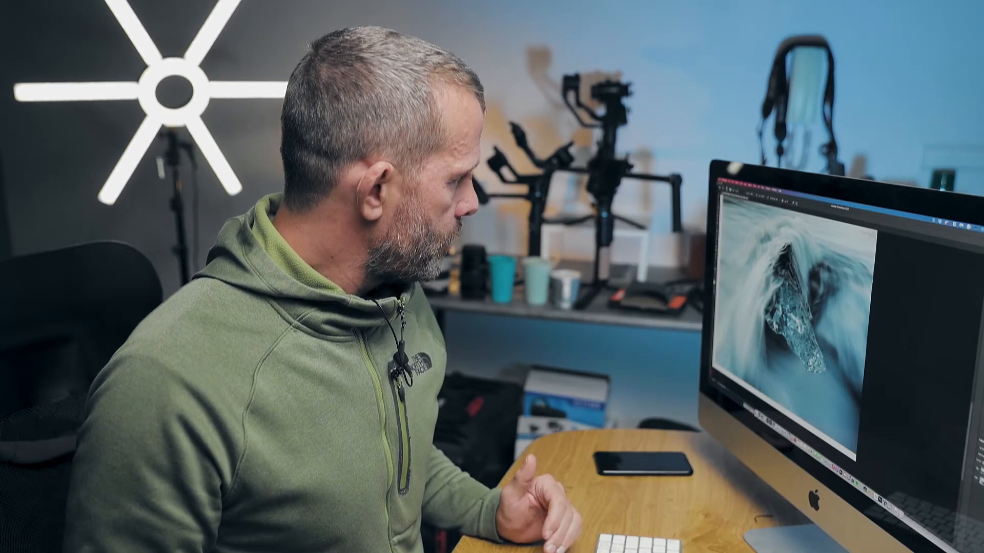
{"action": "left_click", "coordinate": [640, 427]}
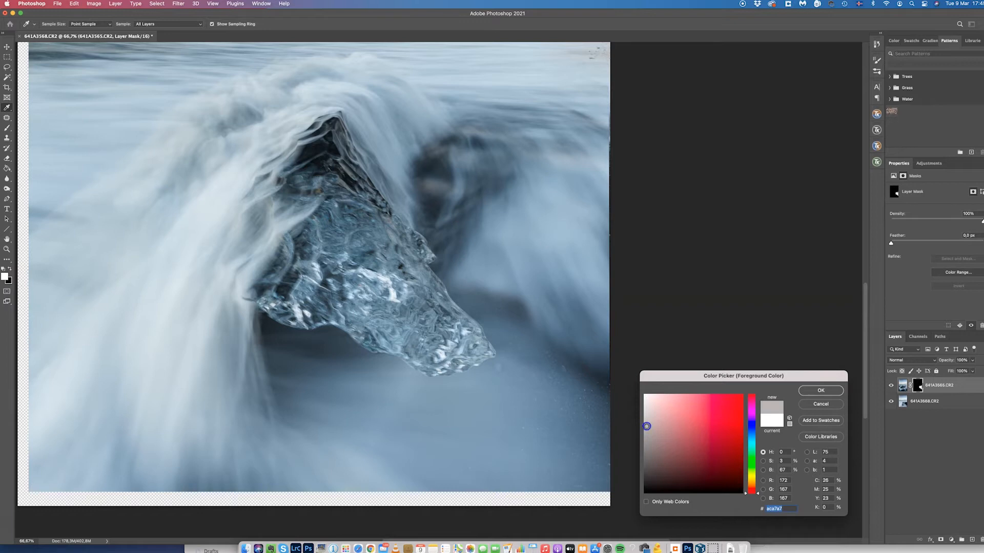
{"action": "left_click", "coordinate": [817, 391]}
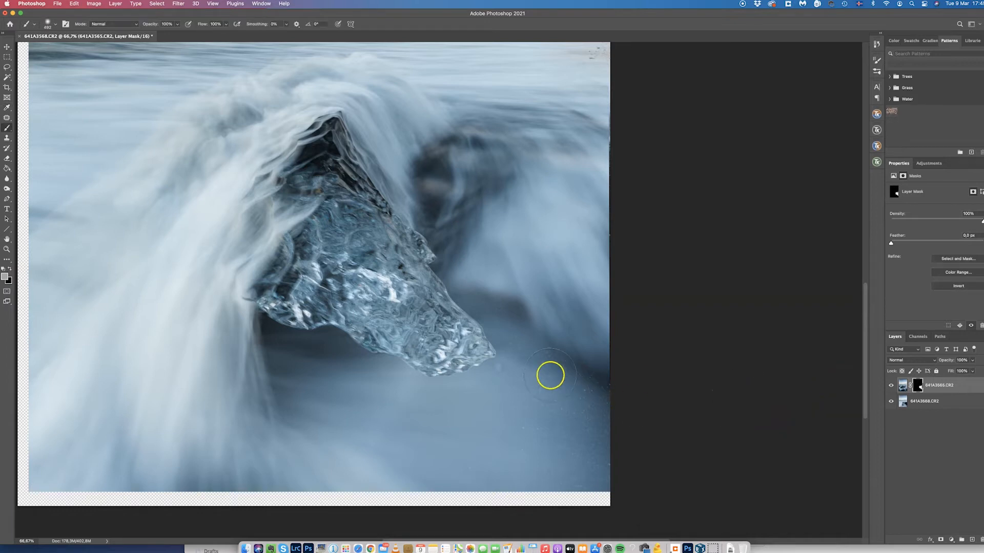
{"action": "left_click_drag", "start_coordinate": [548, 374], "coordinate": [528, 323]}
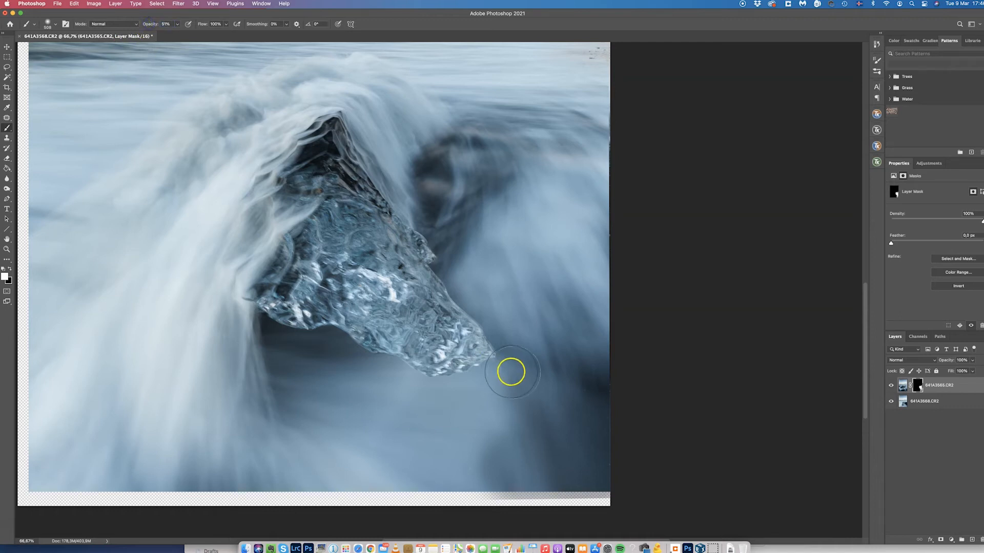
{"action": "mouse_move", "coordinate": [551, 412]}
{"action": "left_mouse_down"}
{"action": "mouse_move", "coordinate": [486, 451]}
{"action": "mouse_move", "coordinate": [481, 472]}
{"action": "mouse_move", "coordinate": [455, 496]}
{"action": "mouse_move", "coordinate": [658, 487]}
{"action": "mouse_move", "coordinate": [467, 525]}
{"action": "left_mouse_up"}
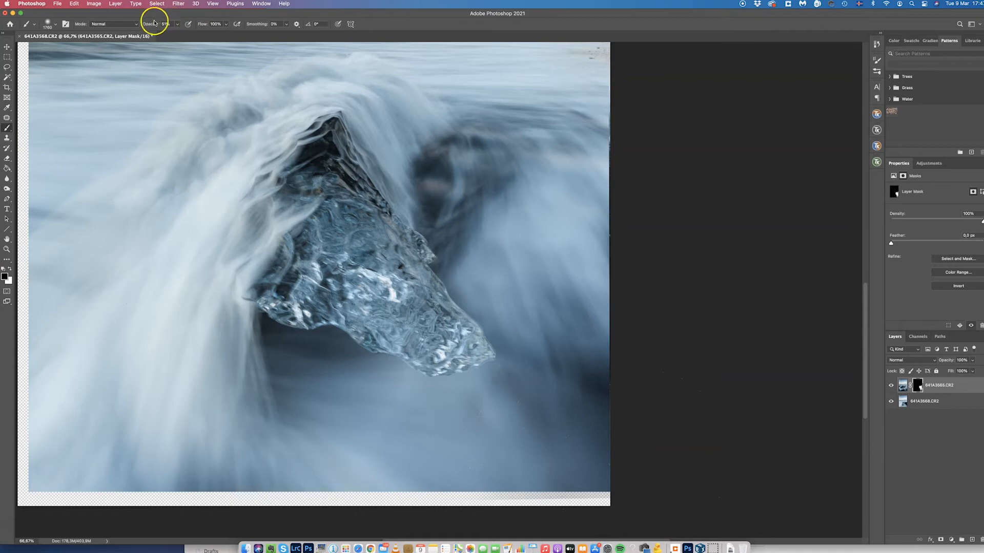
Step: Paint white over the ice on the layer mask with a 300 px soft brush at 100% opacity to reveal the upper layer's ice
{"action": "right_click", "coordinate": [347, 287]}
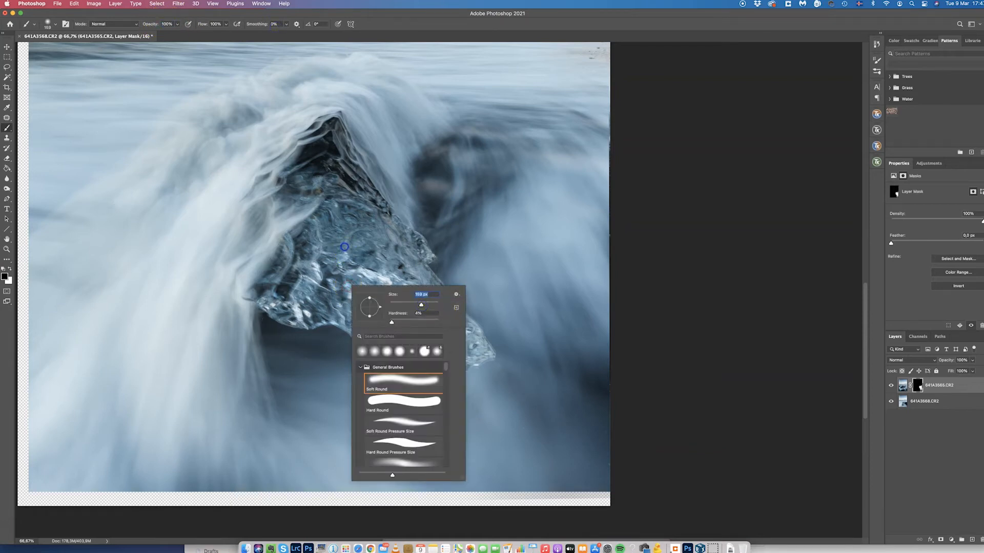
{"action": "type", "text": "198"}
{"action": "key", "text": "Return"}
{"action": "key", "text": "x"}
{"action": "right_click", "coordinate": [359, 248]}
{"action": "key", "text": "Return"}
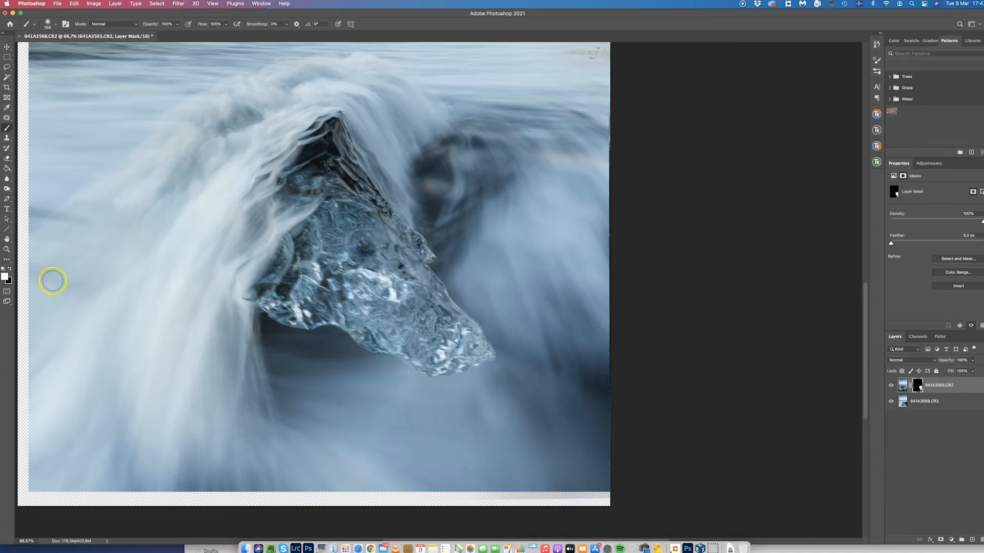
{"action": "right_click", "coordinate": [357, 267]}
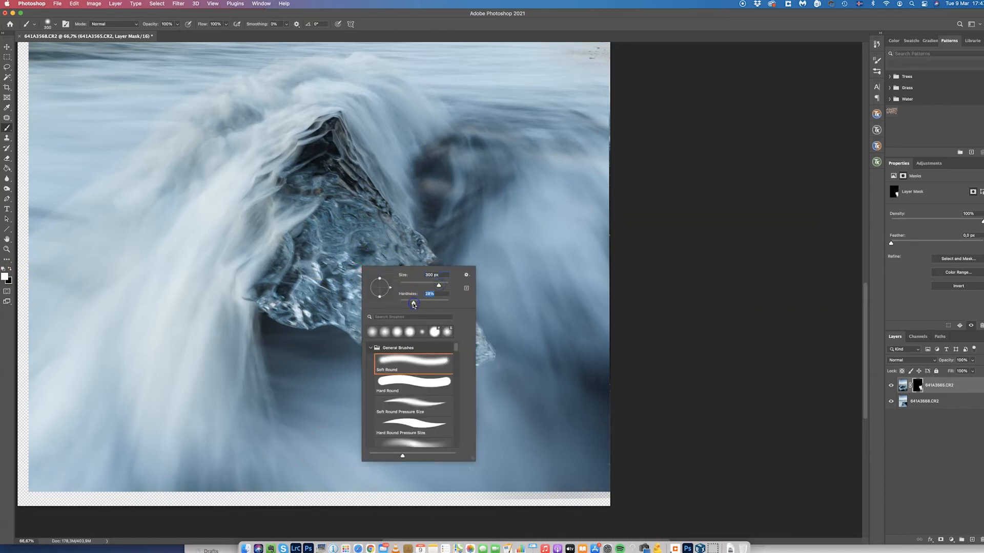
{"action": "left_click", "coordinate": [371, 251]}
{"action": "mouse_move", "coordinate": [359, 245]}
{"action": "left_mouse_down"}
{"action": "mouse_move", "coordinate": [345, 255]}
{"action": "mouse_move", "coordinate": [344, 213]}
{"action": "left_mouse_up"}
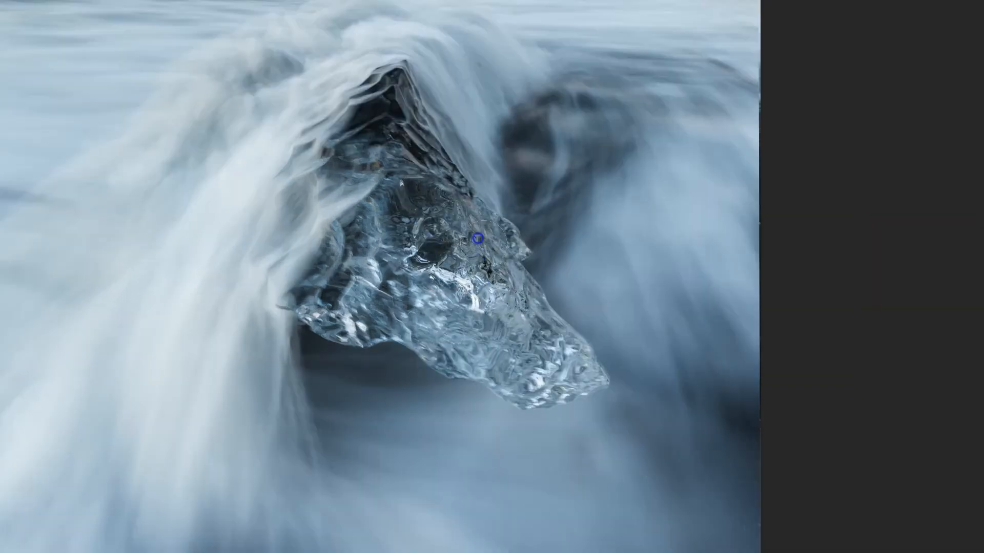
{"action": "mouse_move", "coordinate": [536, 325]}
{"action": "left_mouse_down"}
{"action": "mouse_move", "coordinate": [560, 362]}
{"action": "mouse_move", "coordinate": [526, 367]}
{"action": "mouse_move", "coordinate": [507, 349]}
{"action": "left_mouse_up"}
{"action": "mouse_move", "coordinate": [425, 260]}
{"action": "left_mouse_down"}
{"action": "mouse_move", "coordinate": [385, 220]}
{"action": "mouse_move", "coordinate": [330, 282]}
{"action": "mouse_move", "coordinate": [343, 311]}
{"action": "mouse_move", "coordinate": [402, 309]}
{"action": "mouse_move", "coordinate": [386, 322]}
{"action": "mouse_move", "coordinate": [403, 312]}
{"action": "left_mouse_up"}
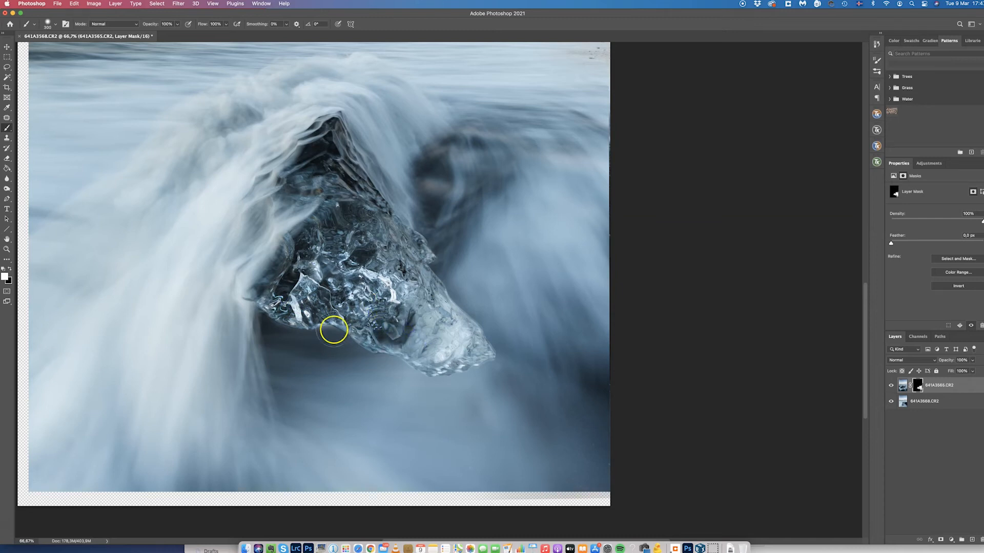
Step: Merge the masked photo layer down into the photo layer beneath it
{"action": "key", "text": "x"}
{"action": "key", "text": "z"}
{"action": "key", "text": "ctrl+minus"}
{"action": "key", "text": "ctrl+minus"}
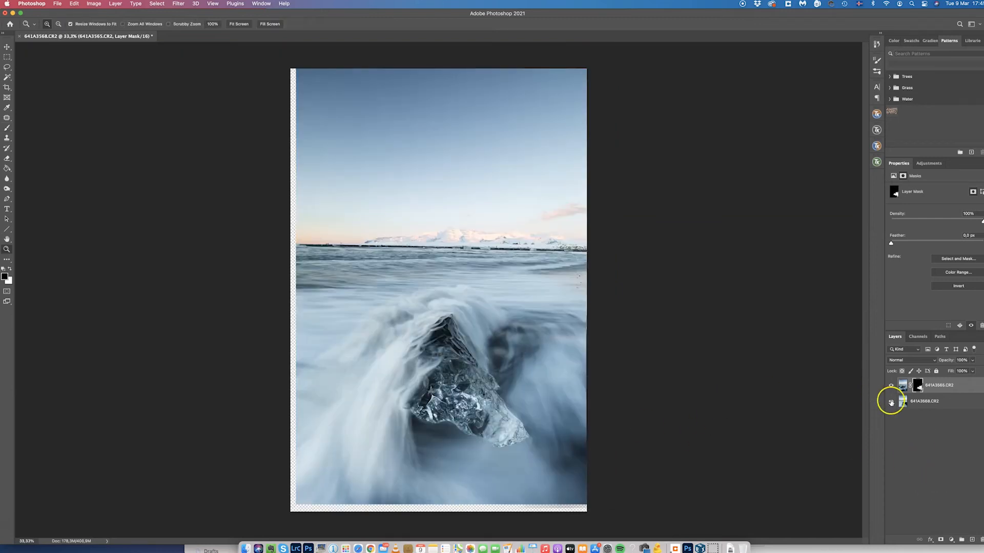
{"action": "right_click", "coordinate": [937, 385]}
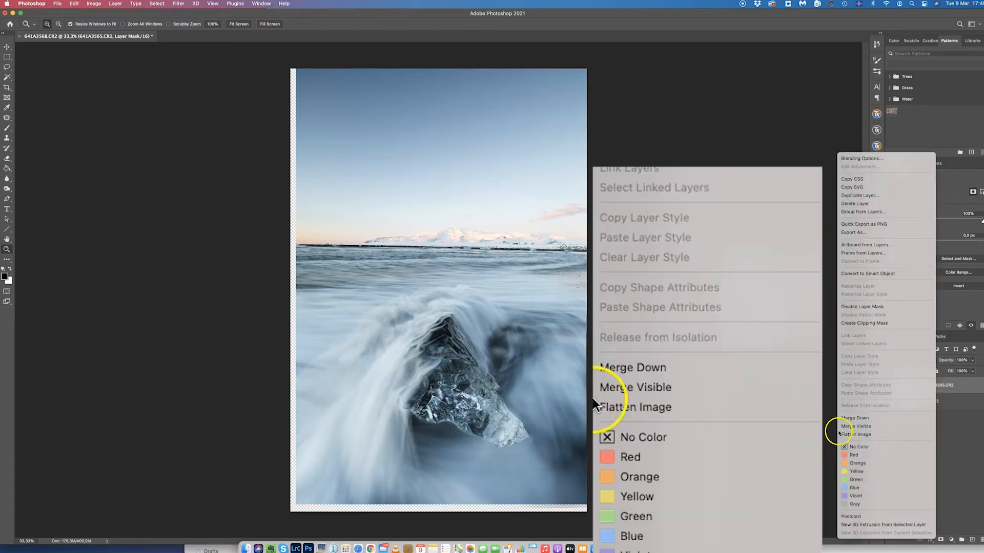
{"action": "left_click", "coordinate": [866, 418]}
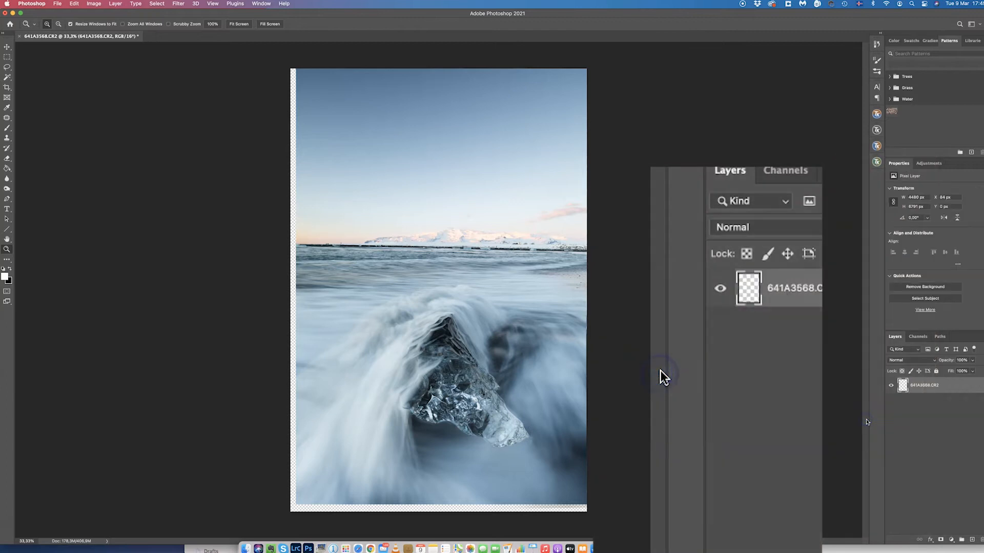
{"action": "left_click", "coordinate": [959, 418]}
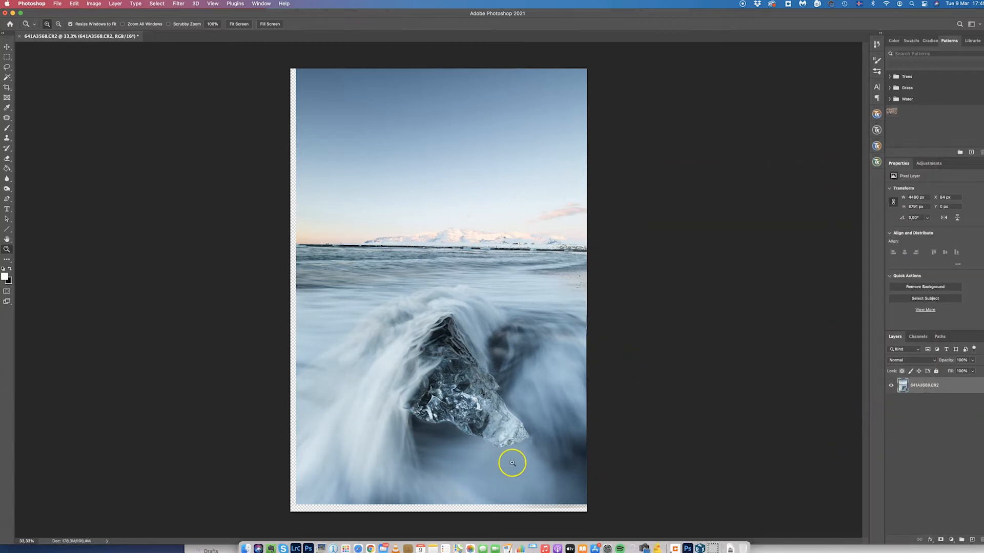
Step: Enlarge the merged layer with Free Transform so that it extends past all canvas edges and covers the transparent borders
{"action": "key", "text": "super+t"}
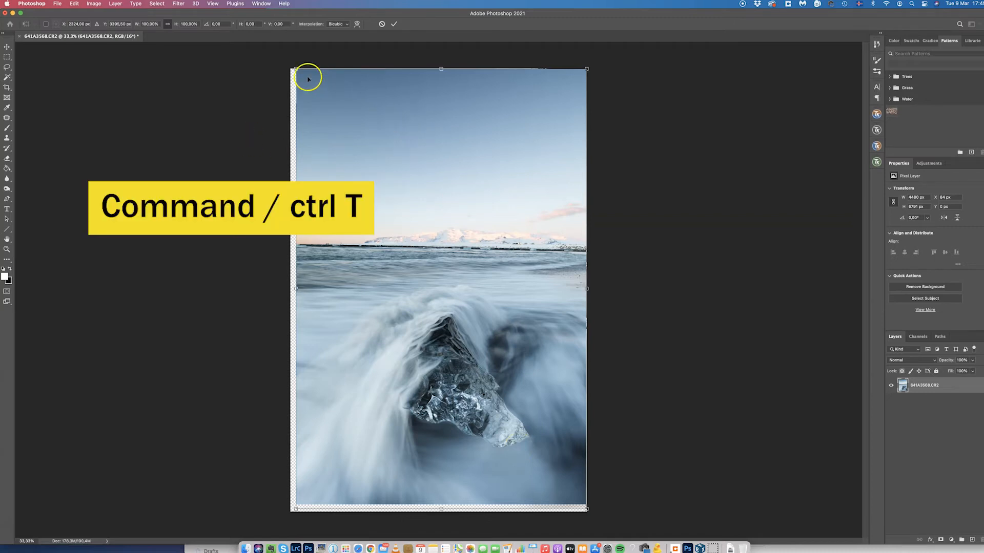
{"action": "left_click_drag", "start_coordinate": [296, 68], "coordinate": [274, 62]}
{"action": "left_click_drag", "start_coordinate": [587, 509], "coordinate": [614, 531]}
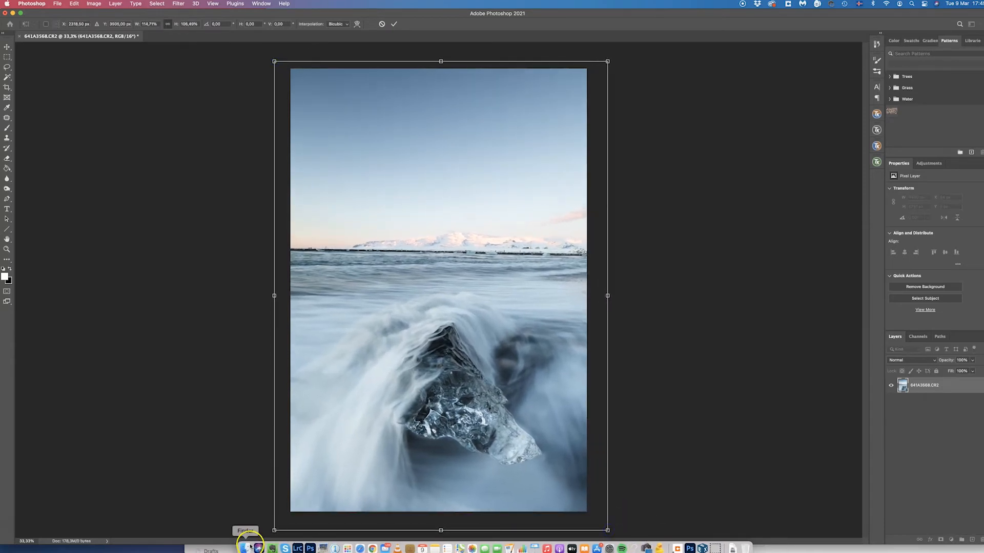
{"action": "left_click_drag", "start_coordinate": [274, 530], "coordinate": [265, 537]}
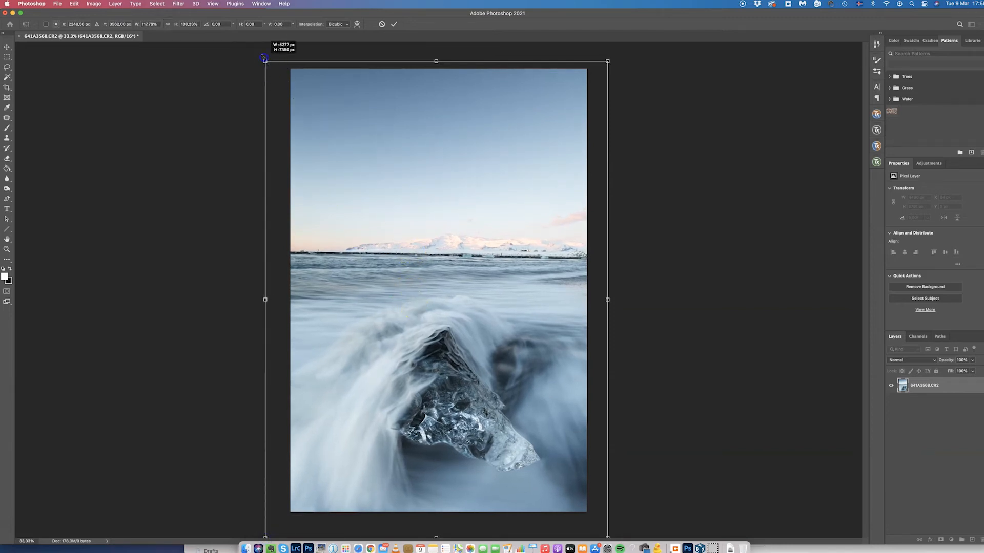
{"action": "left_click_drag", "start_coordinate": [263, 57], "coordinate": [259, 48]}
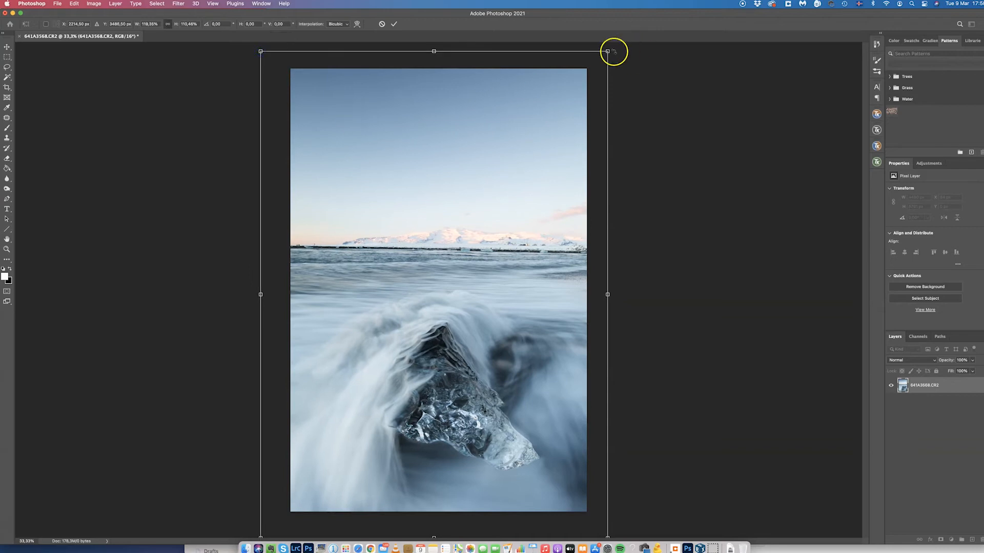
{"action": "left_click_drag", "start_coordinate": [612, 52], "coordinate": [614, 48]}
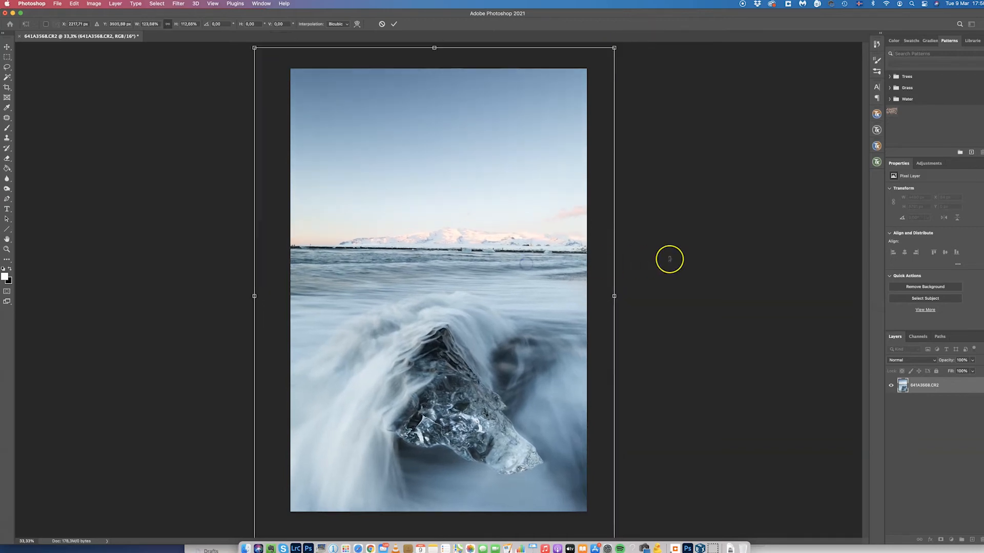
{"action": "key", "text": "Return"}
{"action": "key", "text": "z"}
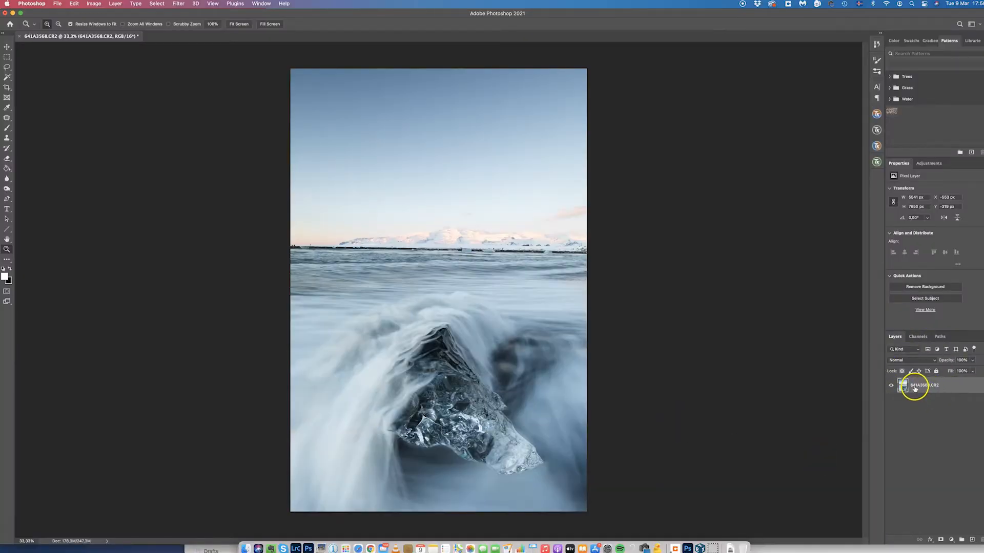
Step: Add a Curves adjustment layer and shape its RGB curve for more contrast with one shadow point and one highlight point
{"action": "left_click", "coordinate": [951, 540]}
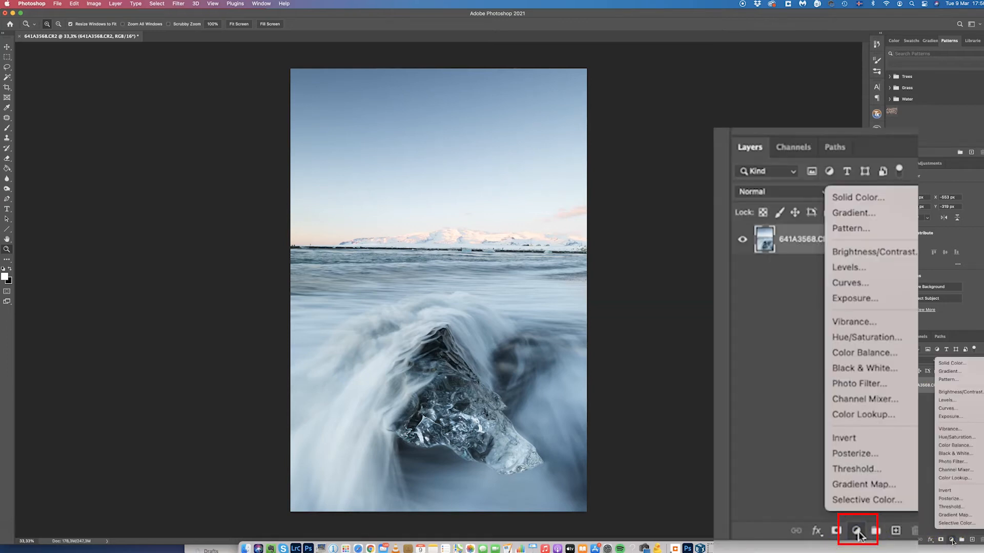
{"action": "left_click", "coordinate": [963, 412]}
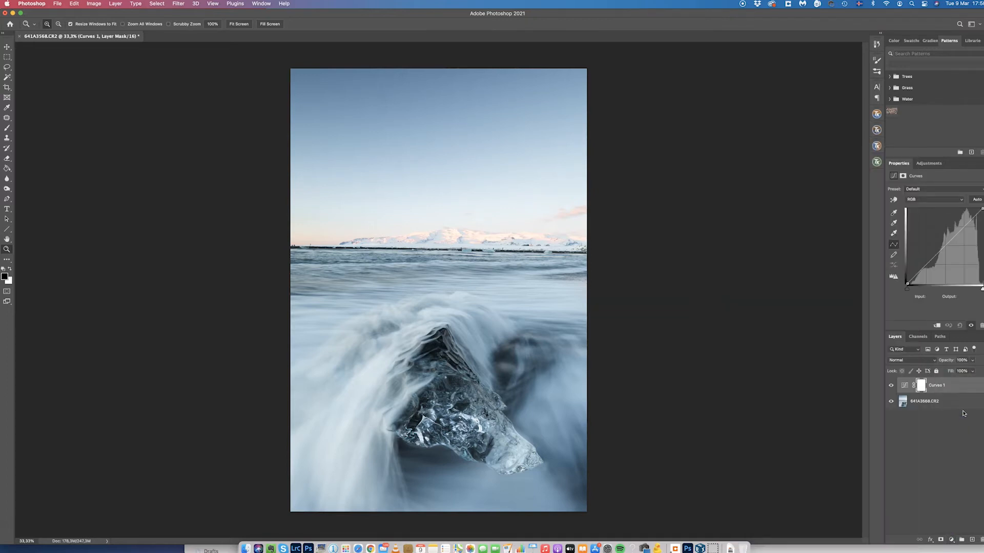
{"action": "left_click_drag", "start_coordinate": [932, 260], "coordinate": [933, 262]}
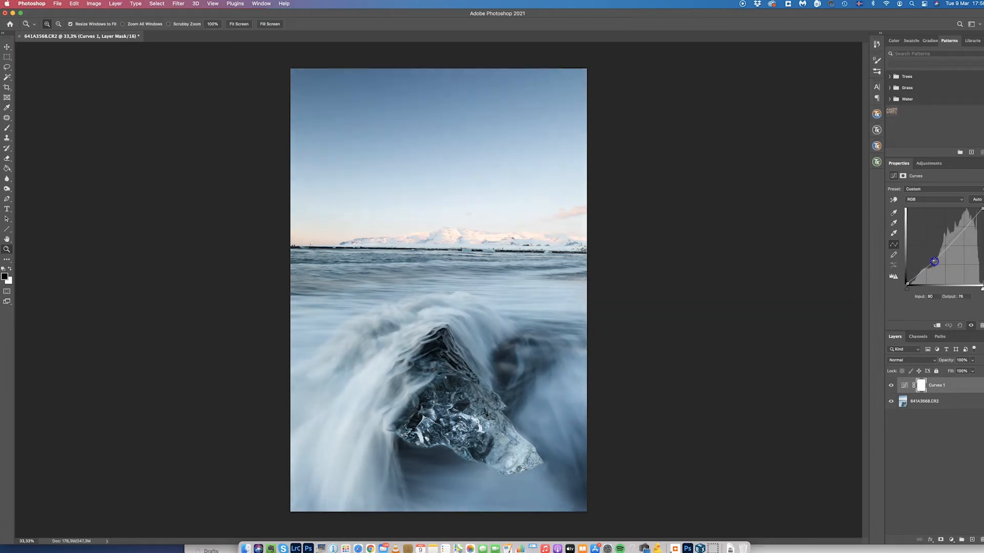
{"action": "left_click", "coordinate": [957, 231]}
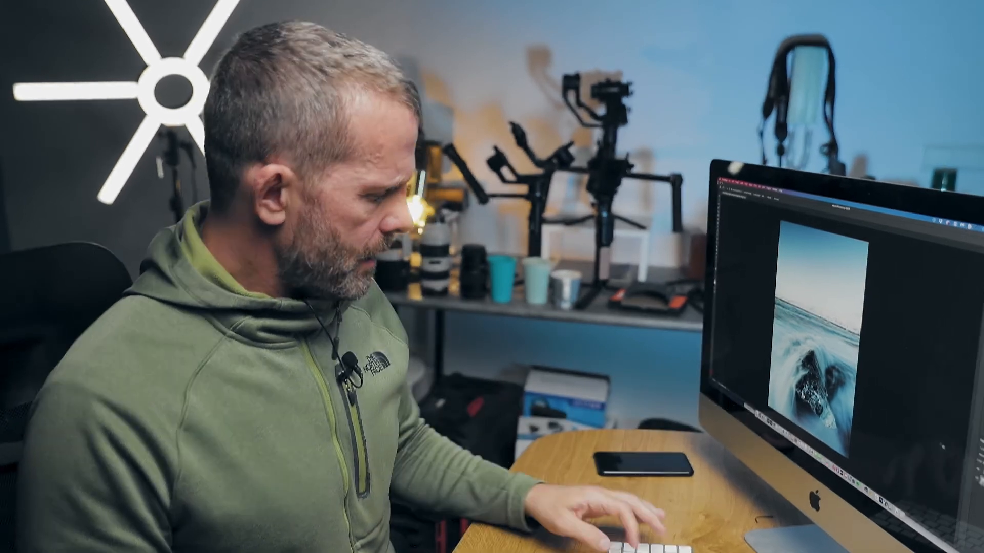
{"action": "key", "text": "c"}
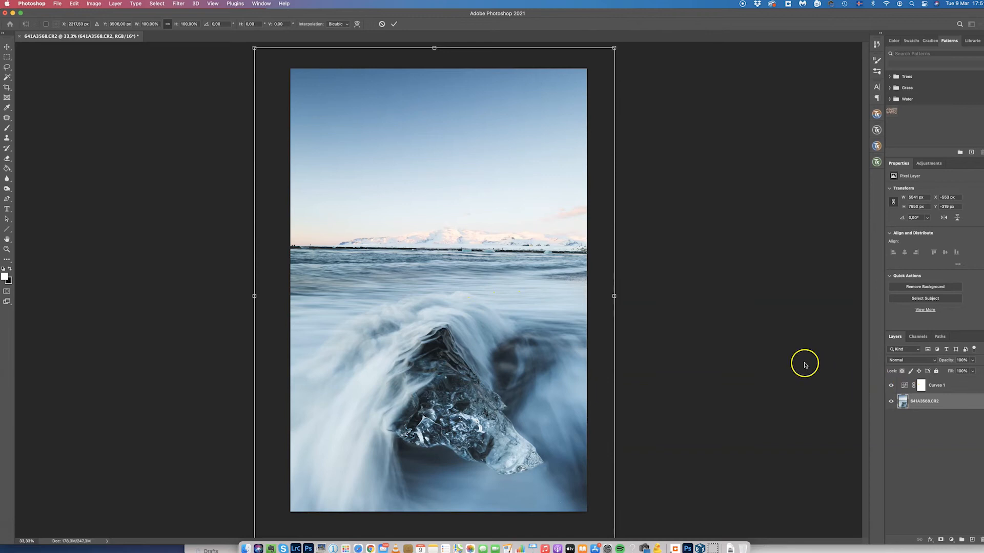
{"action": "key", "text": "Escape"}
{"action": "key", "text": "z"}
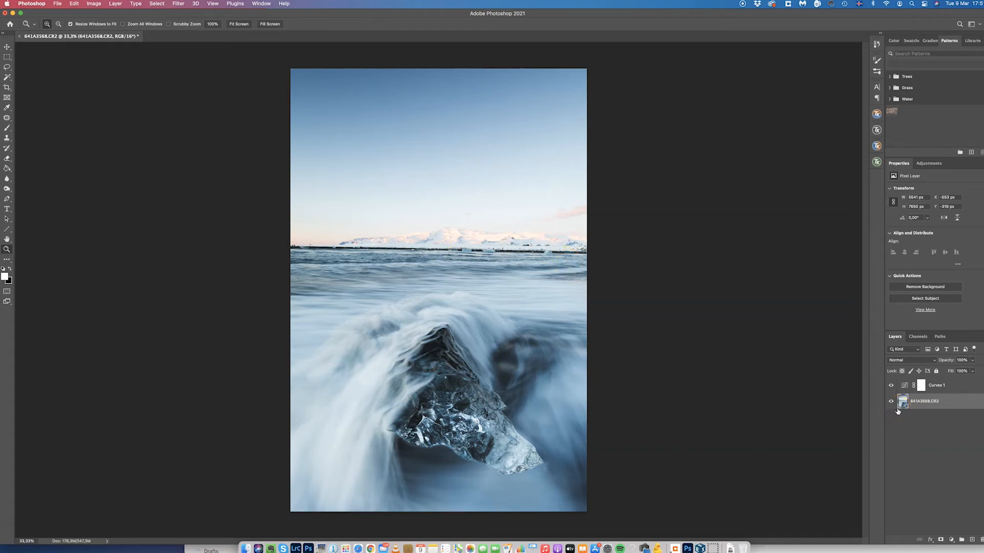
Step: Place a horizontal guide from the rulers just below the horizon and rotate the photo layer slightly to level the horizon
{"action": "key", "text": "super+t"}
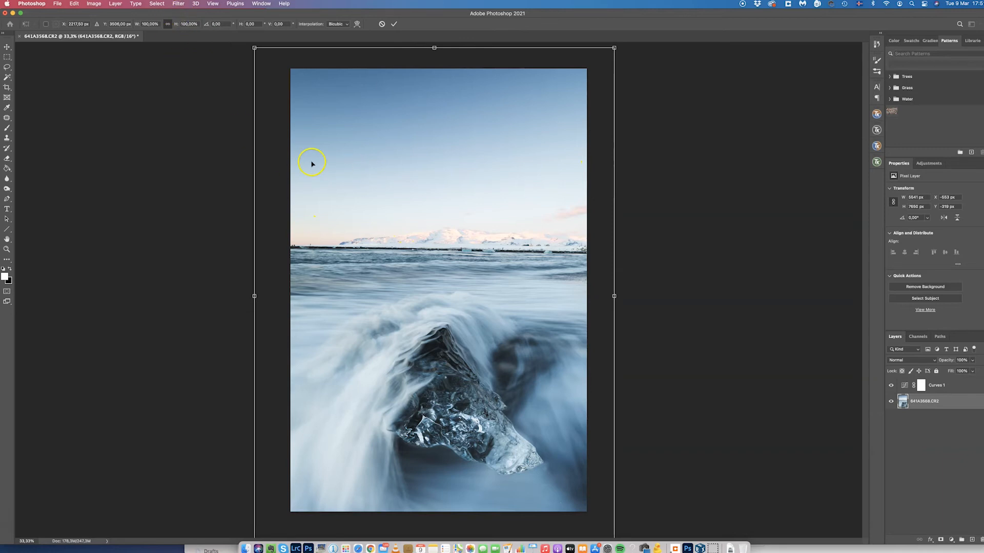
{"action": "left_click", "coordinate": [211, 4]}
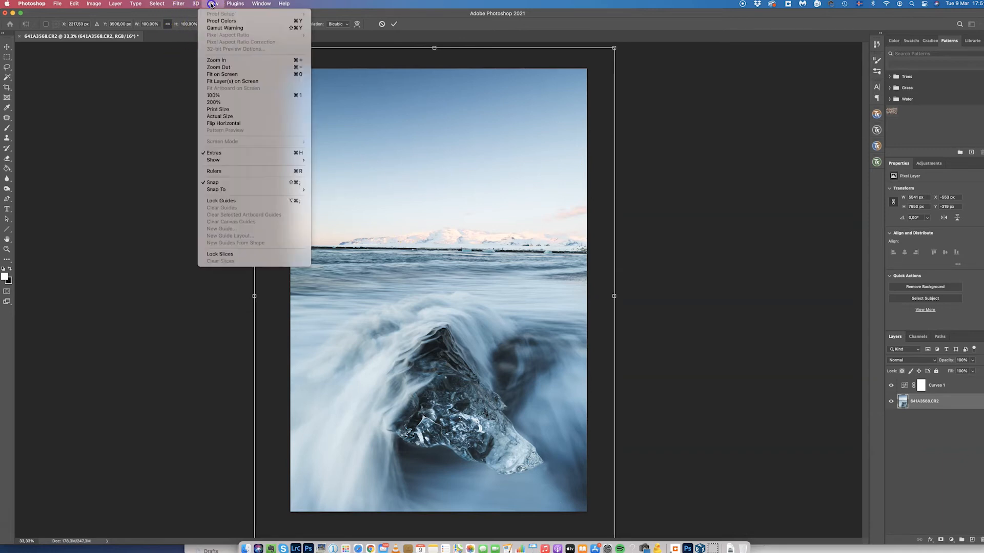
{"action": "left_click", "coordinate": [244, 171]}
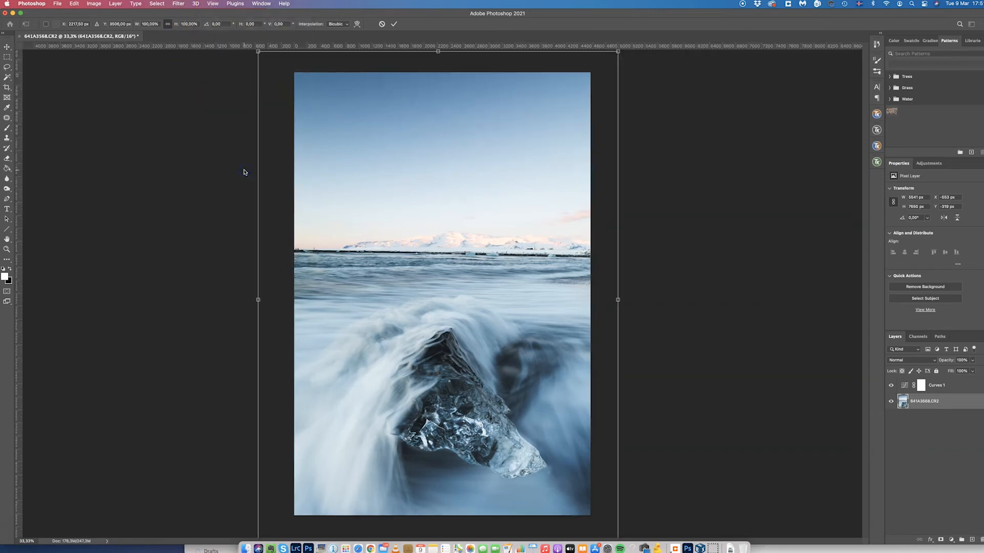
{"action": "left_click_drag", "start_coordinate": [410, 45], "coordinate": [406, 257]}
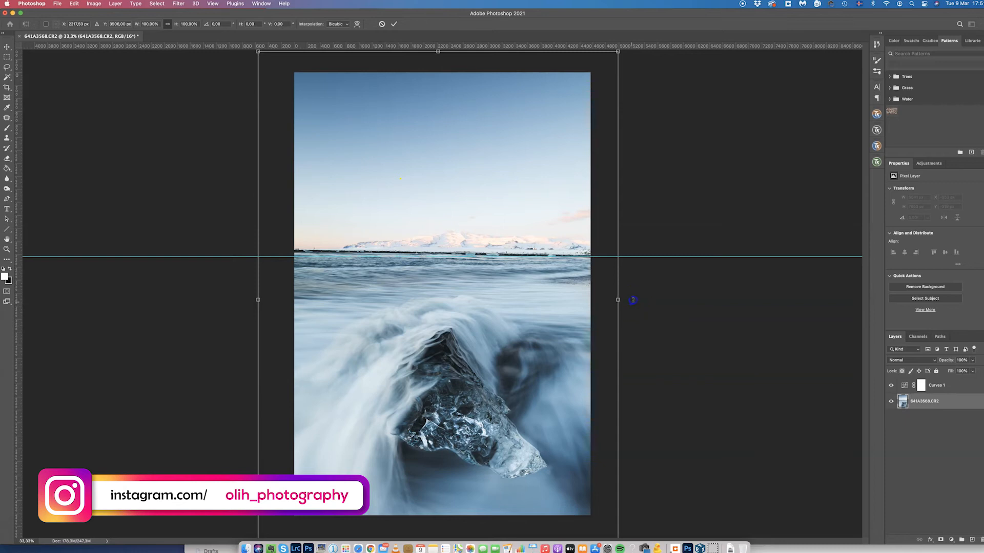
{"action": "left_click_drag", "start_coordinate": [633, 300], "coordinate": [633, 299]}
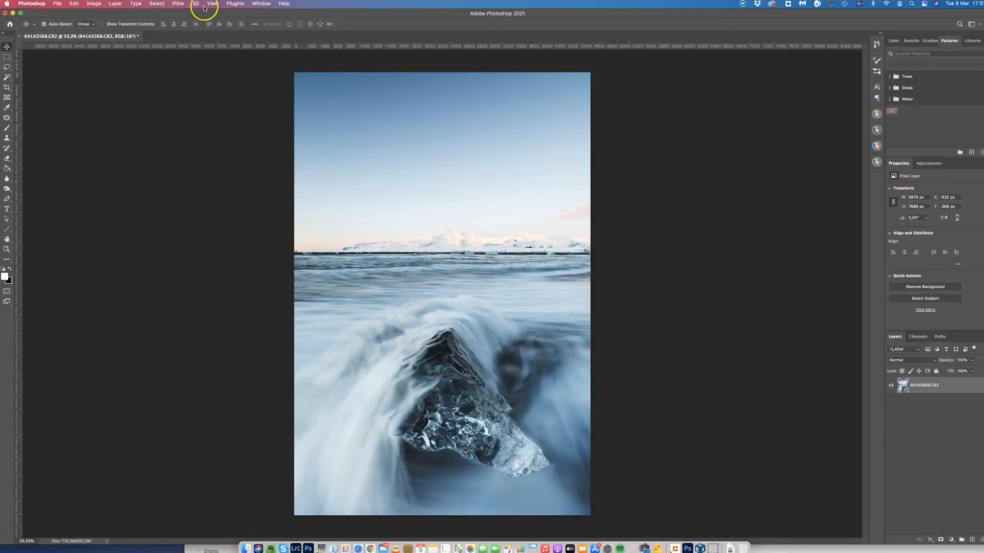
Step: Open the photo layer in the Camera Raw filter and set the Color Mixer's Blues luminance to +30
{"action": "left_click", "coordinate": [179, 5]}
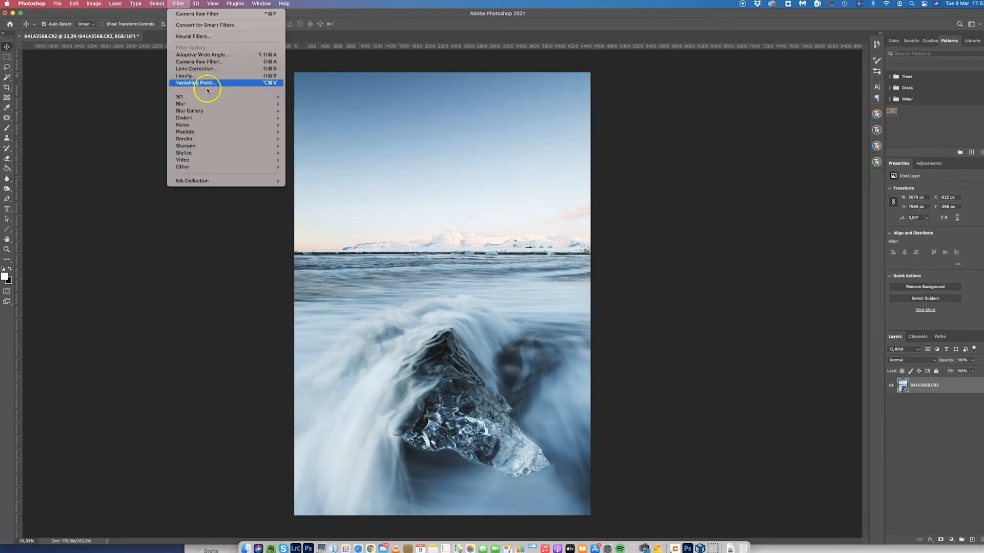
{"action": "left_click", "coordinate": [210, 69]}
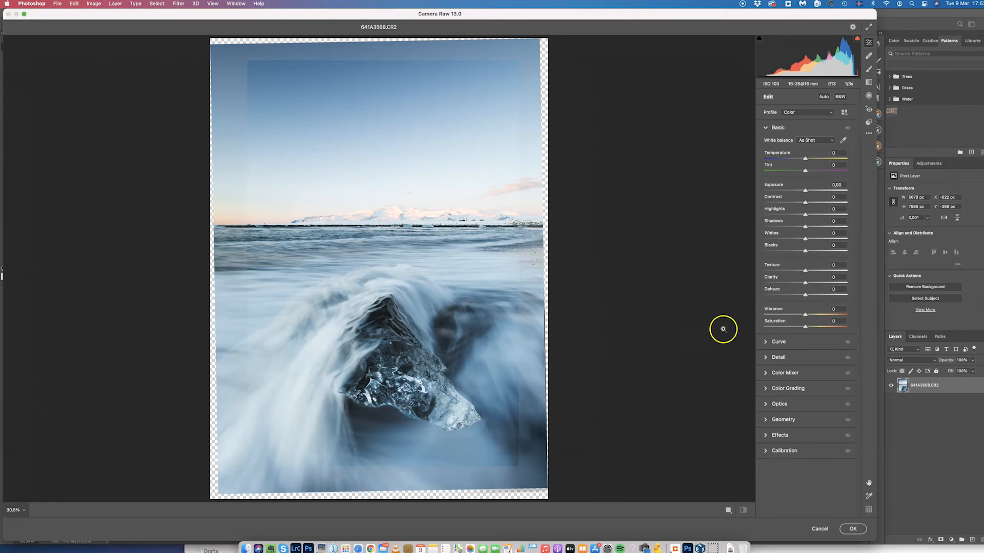
{"action": "key", "text": "super+alt+4"}
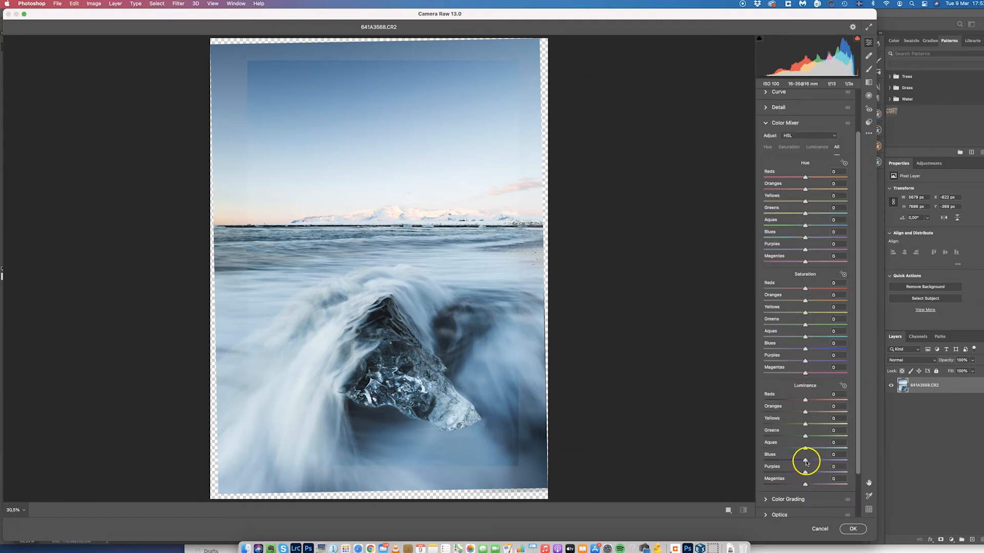
{"action": "left_click_drag", "start_coordinate": [806, 461], "coordinate": [819, 459]}
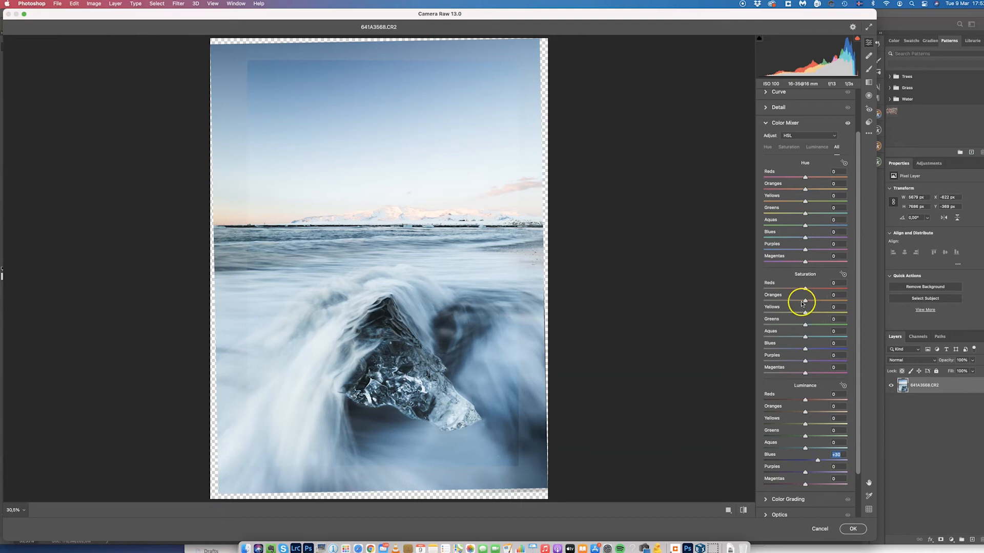
Step: Set the Color Mixer saturation to +10 for Reds, +35 for Oranges and +16 for Yellows
{"action": "left_click_drag", "start_coordinate": [805, 301], "coordinate": [809, 303]}
{"action": "left_click_drag", "start_coordinate": [820, 301], "coordinate": [811, 290]}
{"action": "left_click_drag", "start_coordinate": [806, 313], "coordinate": [810, 315]}
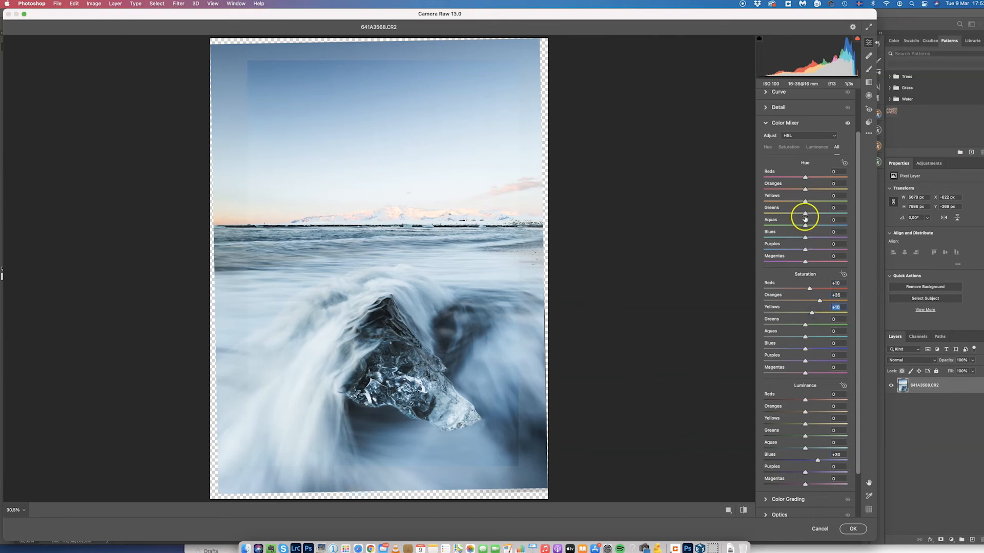
Step: In the Basic adjustments, set Highlights to -42 and Temperature to +7
{"action": "left_click", "coordinate": [795, 119]}
{"action": "left_click", "coordinate": [797, 128]}
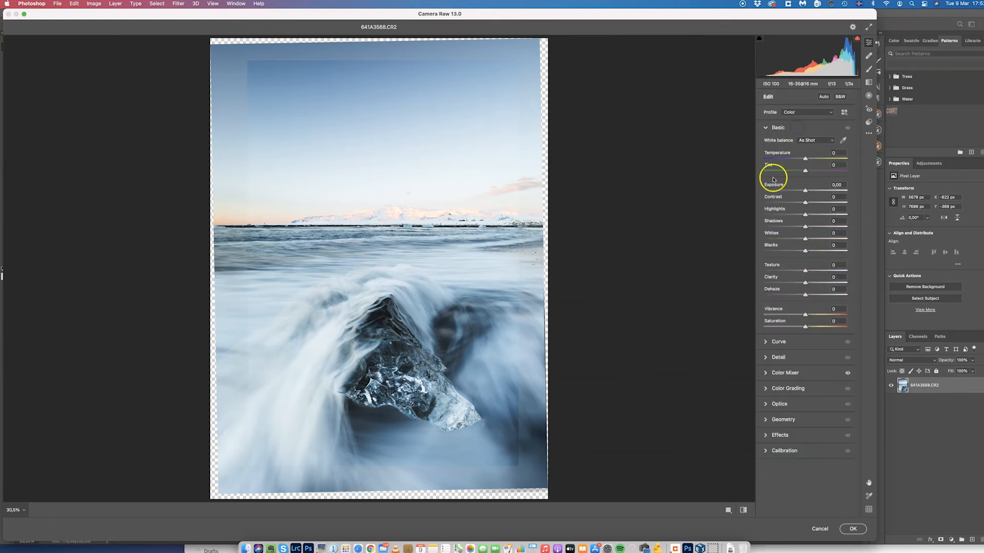
{"action": "left_click_drag", "start_coordinate": [787, 215], "coordinate": [787, 215]}
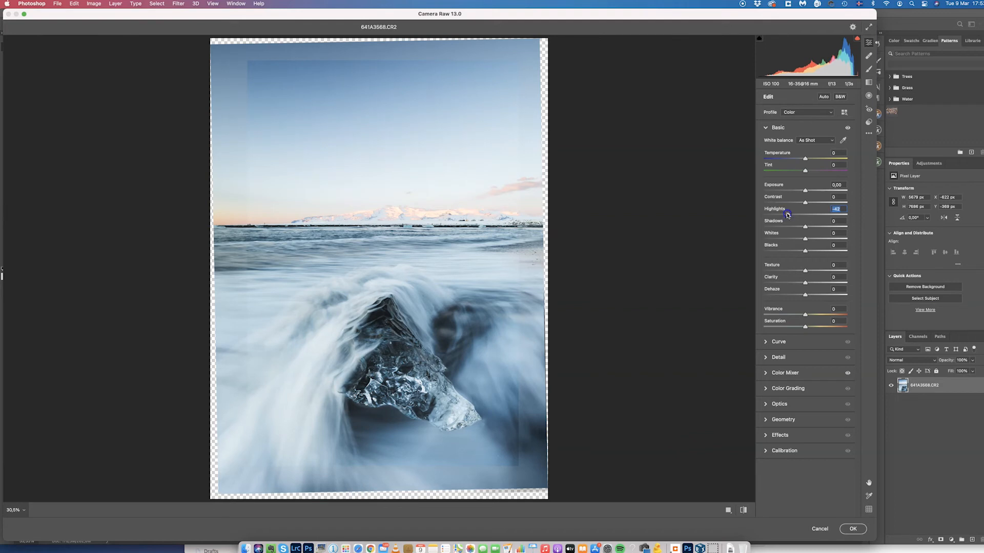
{"action": "left_click_drag", "start_coordinate": [805, 159], "coordinate": [809, 160]}
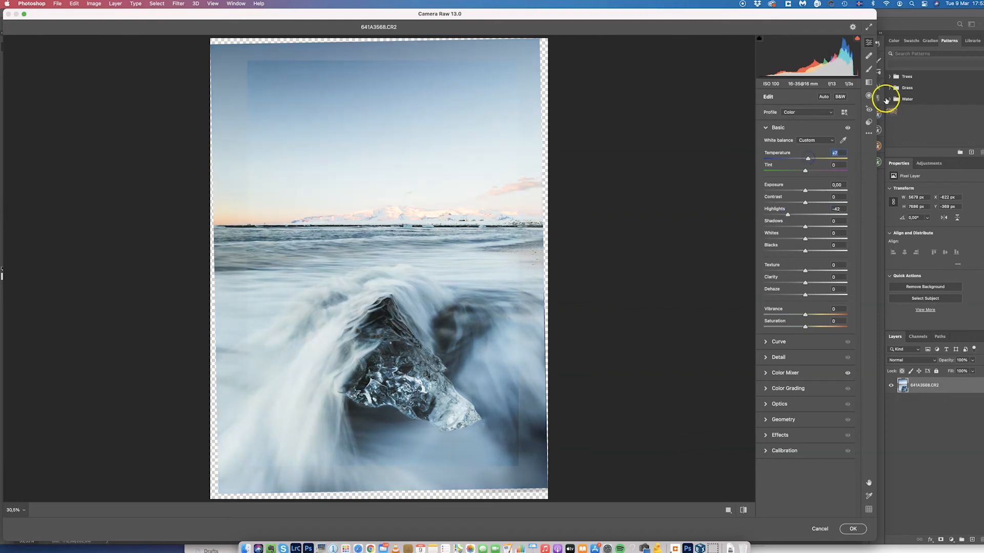
Step: Draw a graduated filter from the waves up to the horizon and move its start closer to the horizon
{"action": "left_click", "coordinate": [868, 82]}
{"action": "left_click_drag", "start_coordinate": [379, 319], "coordinate": [378, 224]}
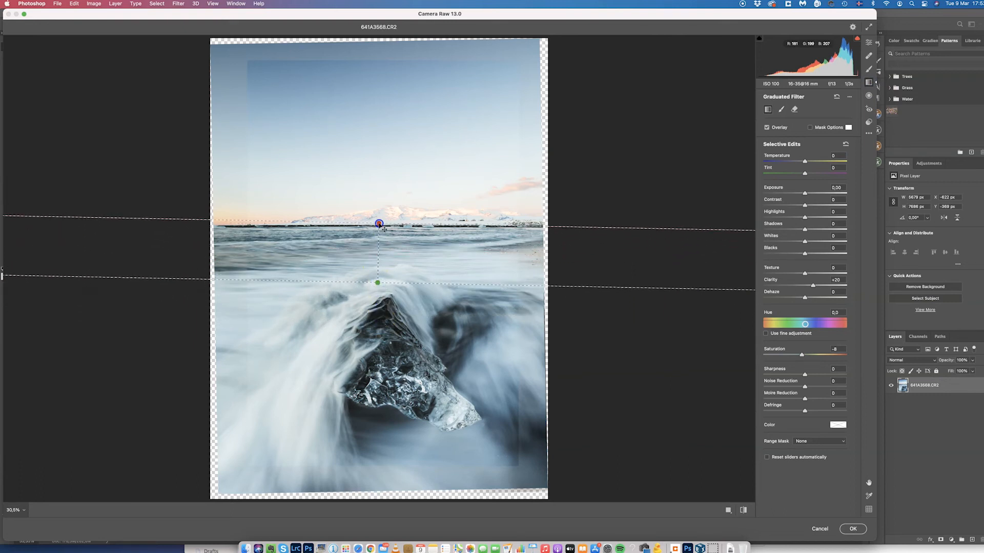
{"action": "left_click_drag", "start_coordinate": [378, 284], "coordinate": [379, 256]}
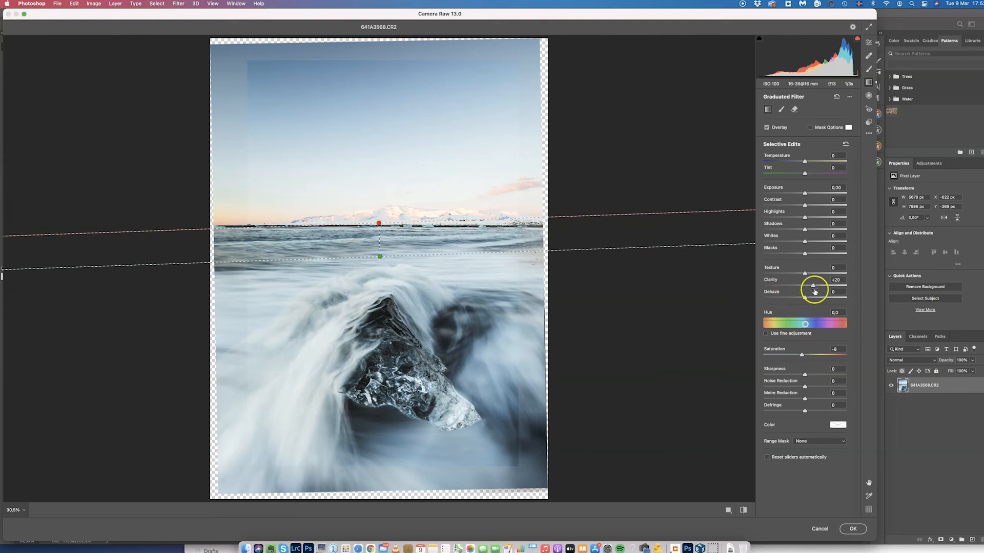